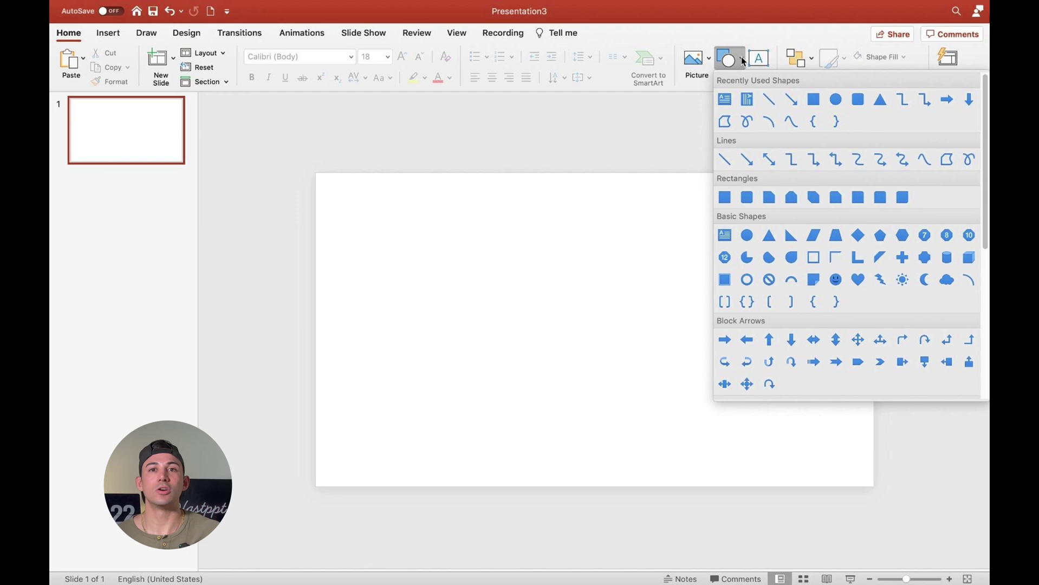
# Draw a rounded rectangle about 7.2 cm wide with fully rounded ends, then tilt it diagonally across the slide's upper right.
pyautogui.click(858, 102)
pyautogui.moveTo(642, 151); pyautogui.dragTo(762, 416)
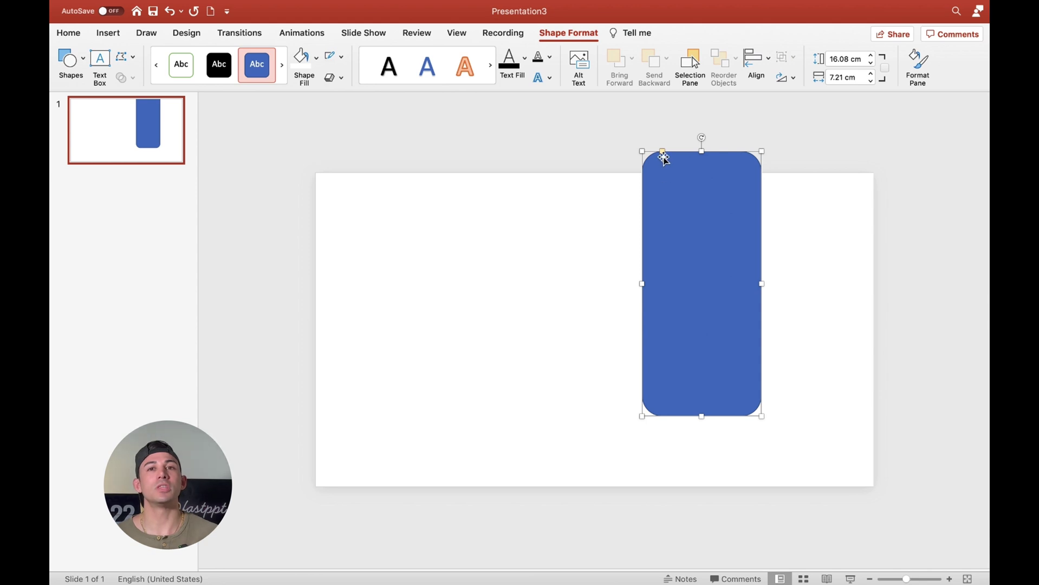
pyautogui.moveTo(663, 153); pyautogui.dragTo(798, 167)
pyautogui.moveTo(623, 386); pyautogui.dragTo(717, 314)
pyautogui.moveTo(717, 313); pyautogui.dragTo(717, 306)
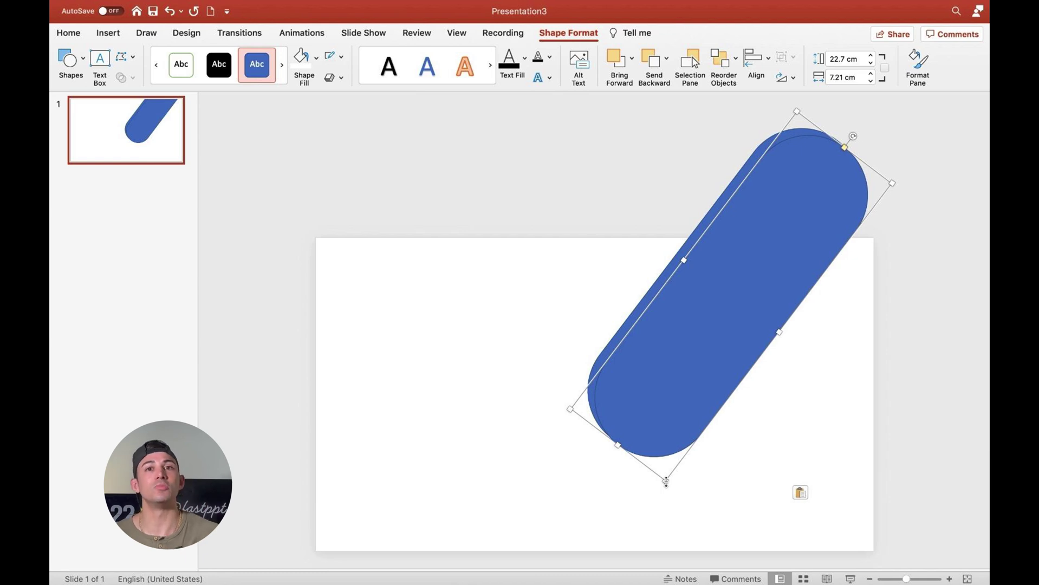
# Shrink the pill's copy to about 20.6 by 5.6 cm and place it parallel on the right of the original.
pyautogui.moveTo(666, 481); pyautogui.dragTo(650, 399)
pyautogui.moveTo(688, 366); pyautogui.dragTo(770, 371)
pyautogui.moveTo(891, 293); pyautogui.dragTo(901, 296)
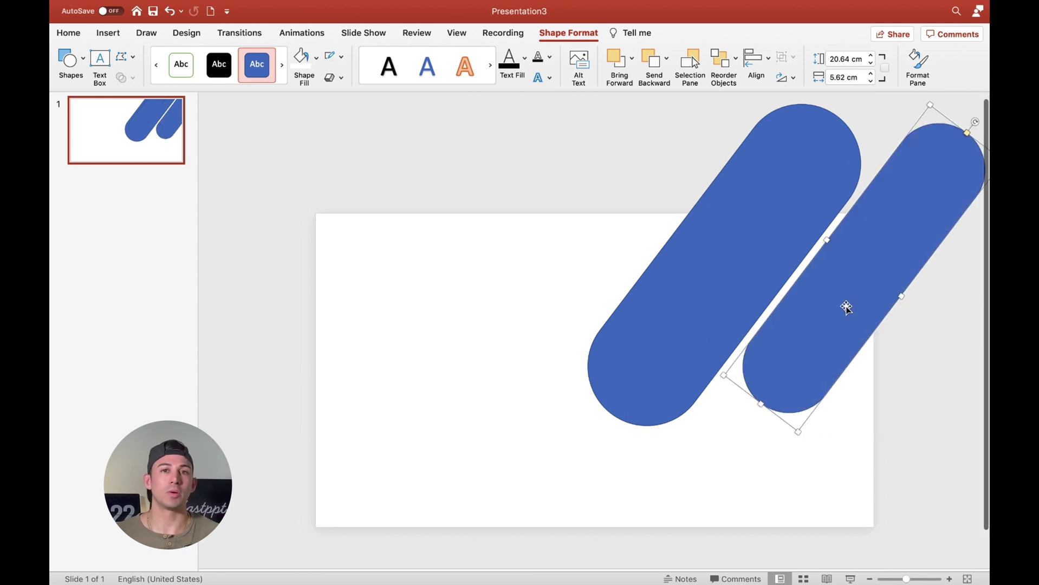
# Paste another pill, shorten it into a stubby shape beneath the large one, and adjust the neighbouring pill to fit.
pyautogui.press('super+v')
pyautogui.moveTo(945, 211); pyautogui.dragTo(874, 303)
pyautogui.moveTo(704, 507); pyautogui.dragTo(723, 475)
pyautogui.click(818, 372)
pyautogui.moveTo(818, 373); pyautogui.dragTo(839, 342)
pyautogui.moveTo(744, 445); pyautogui.dragTo(765, 414)
# Copy the second pill and position the duplicate parallel to it, further down on the right edge of the slide.
pyautogui.click(866, 290)
pyautogui.press('super+c')
pyautogui.press('super+v')
pyautogui.moveTo(866, 291); pyautogui.dragTo(849, 339)
pyautogui.press('super+a')
pyautogui.moveTo(839, 410); pyautogui.dragTo(844, 403)
# Duplicate the large pill and resize the copy into a narrower, shorter pill on its upper left.
pyautogui.click(681, 308)
pyautogui.press('super+c')
pyautogui.press('super+v')
pyautogui.moveTo(680, 309); pyautogui.dragTo(568, 201)
pyautogui.moveTo(528, 144); pyautogui.dragTo(576, 180)
pyautogui.moveTo(553, 291)
pyautogui.mouseDown()
pyautogui.moveTo(590, 256)
pyautogui.moveTo(575, 275)
pyautogui.mouseUp()
# Draw a small circle below the stubby pill.
pyautogui.click(750, 104)
pyautogui.click(744, 56)
pyautogui.click(826, 99)
pyautogui.moveTo(712, 501)
pyautogui.mouseDown()
pyautogui.moveTo(766, 555)
pyautogui.moveTo(743, 518)
pyautogui.mouseUp()
# Shorten the long pills at their upper ends and nudge the small circle closer to the stubby pill.
pyautogui.moveTo(838, 164); pyautogui.dragTo(796, 209)
pyautogui.scroll(3, 796, 208)
pyautogui.moveTo(758, 108); pyautogui.dragTo(650, 254)
pyautogui.scroll(-3, 650, 254)
pyautogui.moveTo(977, 142); pyautogui.dragTo(918, 217)
pyautogui.scroll(-3, 964, 253)
pyautogui.click(946, 228)
pyautogui.moveTo(969, 182); pyautogui.dragTo(905, 268)
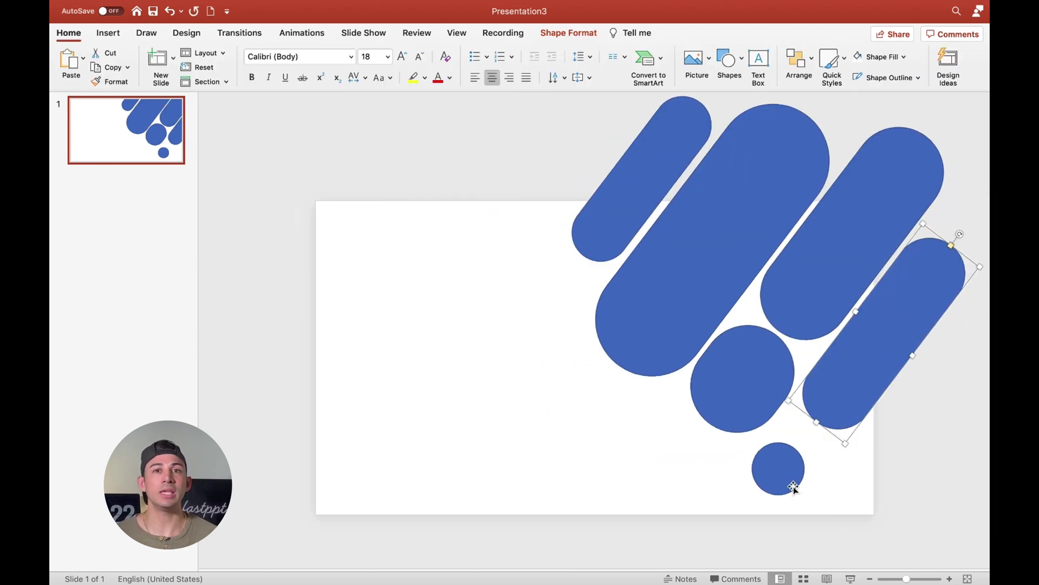
pyautogui.moveTo(786, 479); pyautogui.dragTo(793, 458)
# Select all the pills and the circle and group them.
pyautogui.scroll(-2, 793, 458)
pyautogui.moveTo(940, 512); pyautogui.dragTo(530, 104)
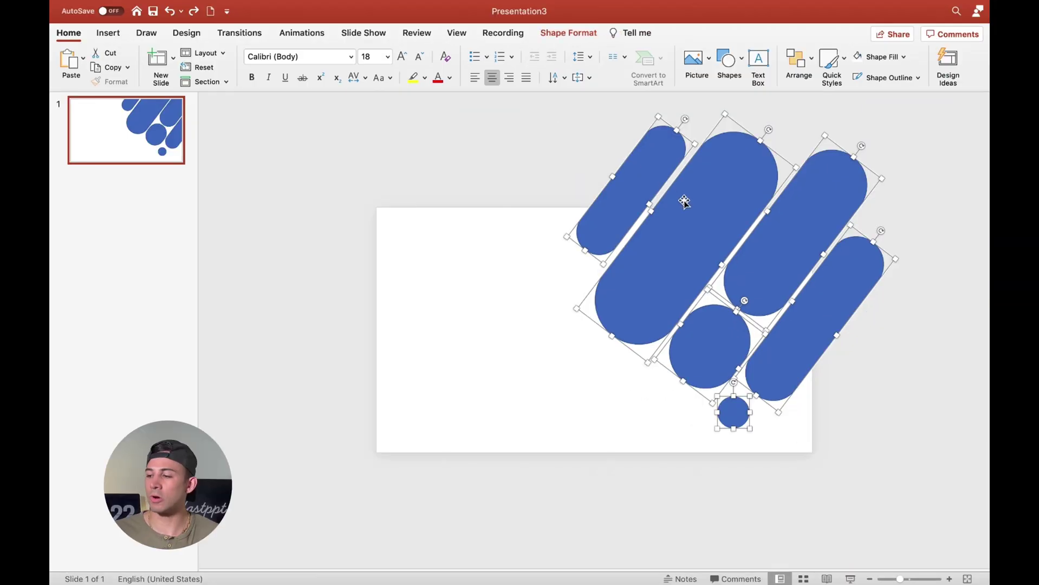
pyautogui.rightClick(684, 201)
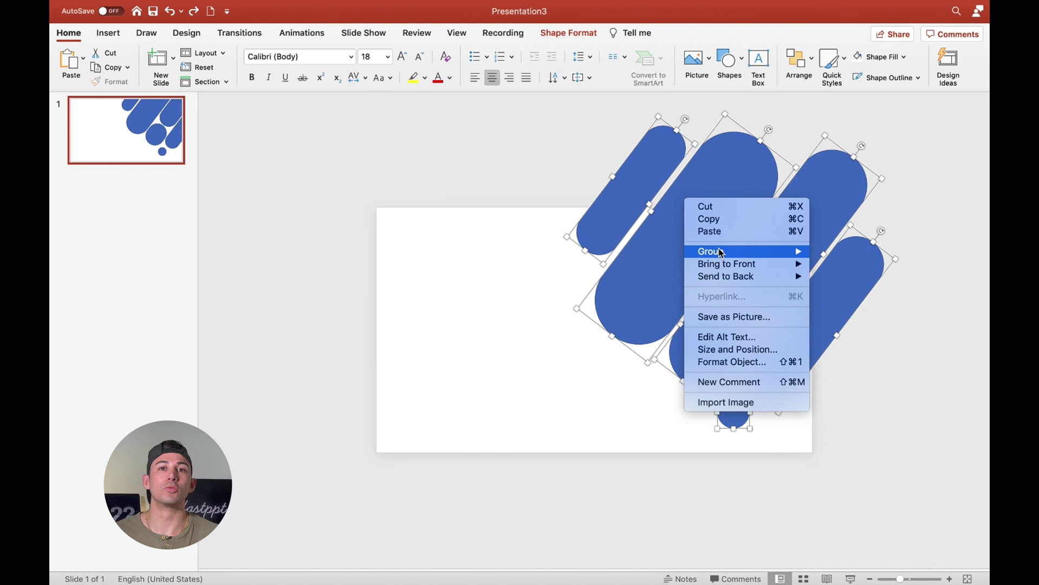
pyautogui.moveTo(724, 253)
pyautogui.click(834, 252)
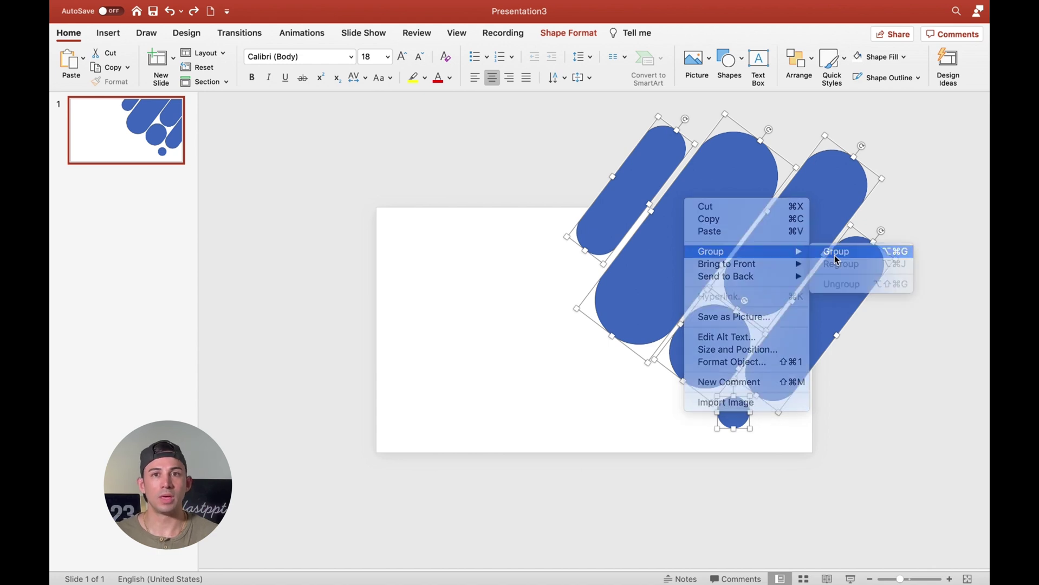
# Fill the grouped shapes with the green landscape photo from a file using a picture fill.
pyautogui.rightClick(829, 306)
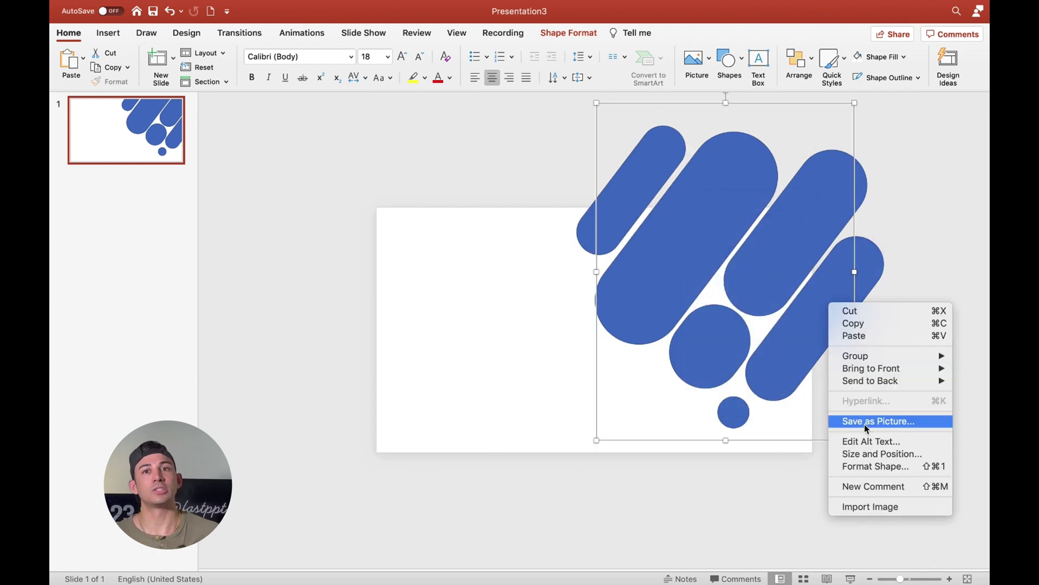
pyautogui.click(879, 466)
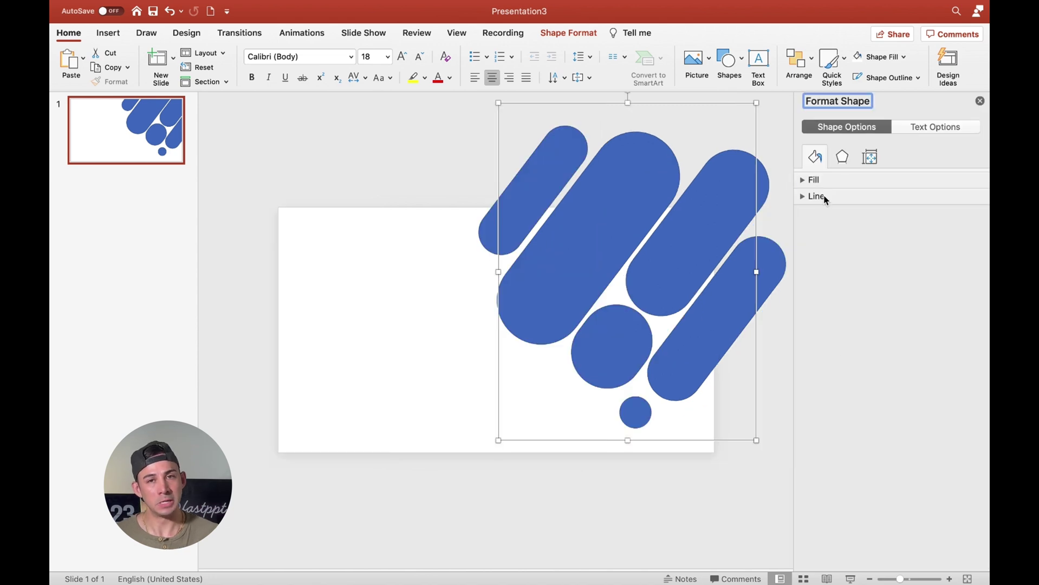
pyautogui.click(815, 239)
pyautogui.click(829, 293)
pyautogui.click(749, 287)
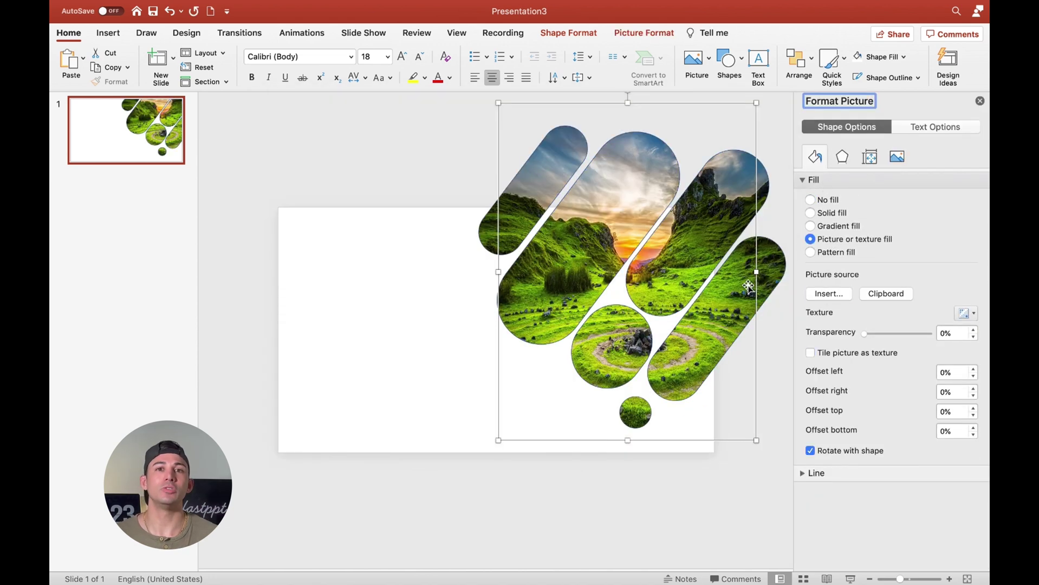
# Remove the outline from the picture-filled group by setting its line to No line.
pyautogui.click(829, 179)
pyautogui.click(824, 196)
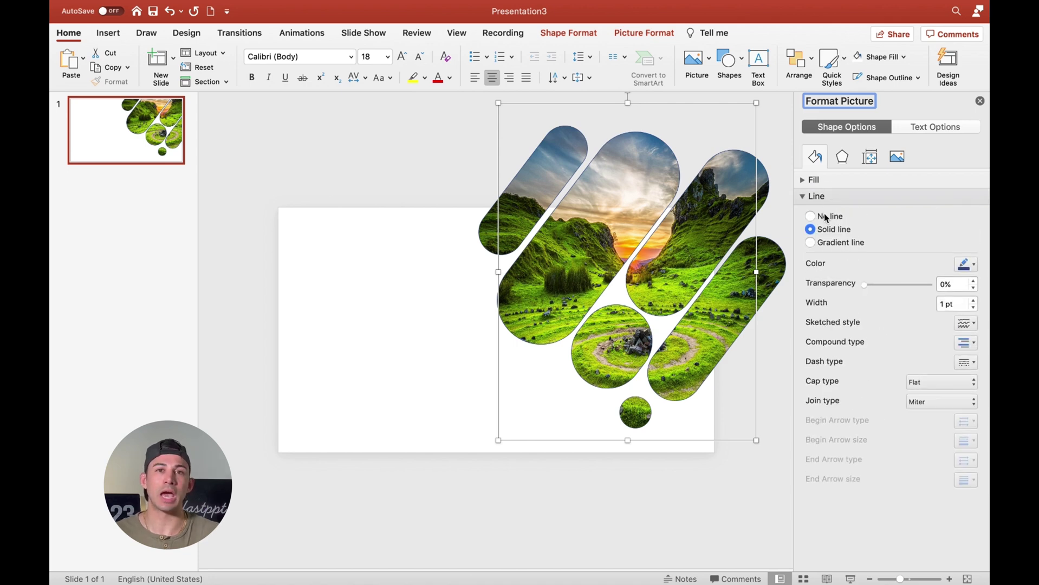
pyautogui.click(824, 216)
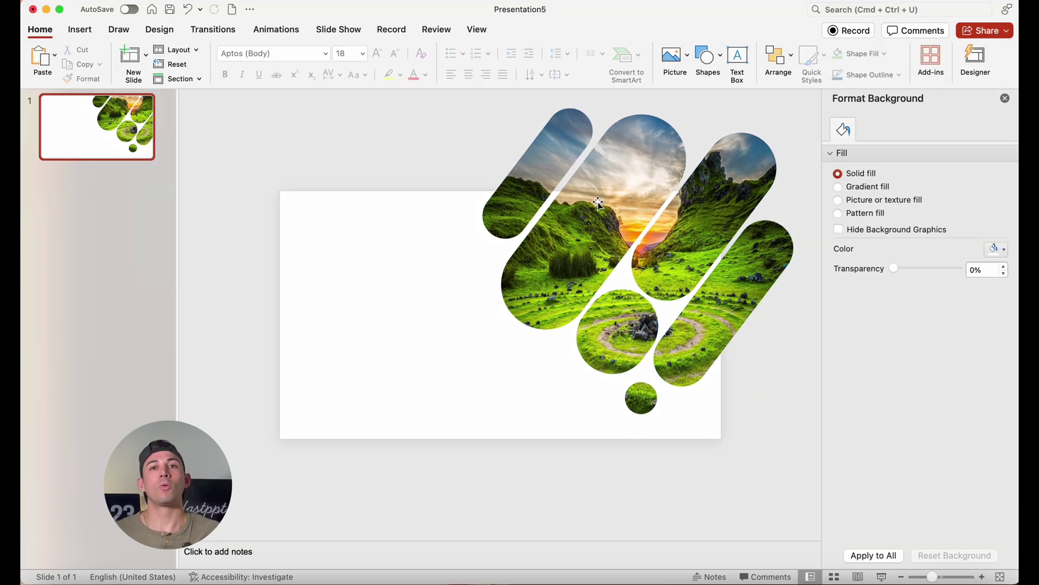
# Copy the large picture-filled pill from the group and paste a separate copy on the empty left side of the slide.
pyautogui.click(595, 192)
pyautogui.click(594, 191)
pyautogui.rightClick(593, 188)
pyautogui.click(313, 195)
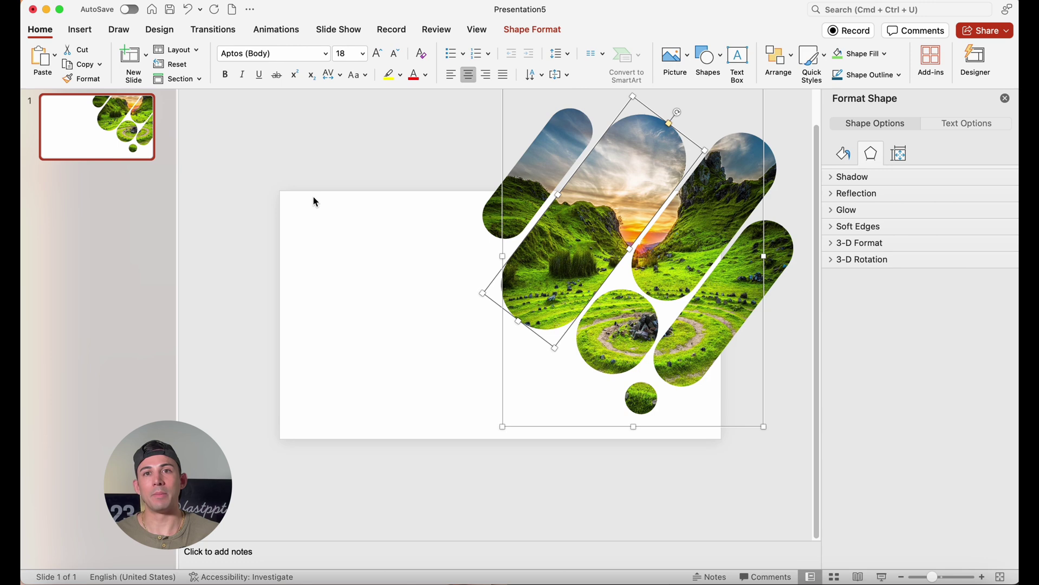
pyautogui.rightClick(315, 233)
pyautogui.click(353, 271)
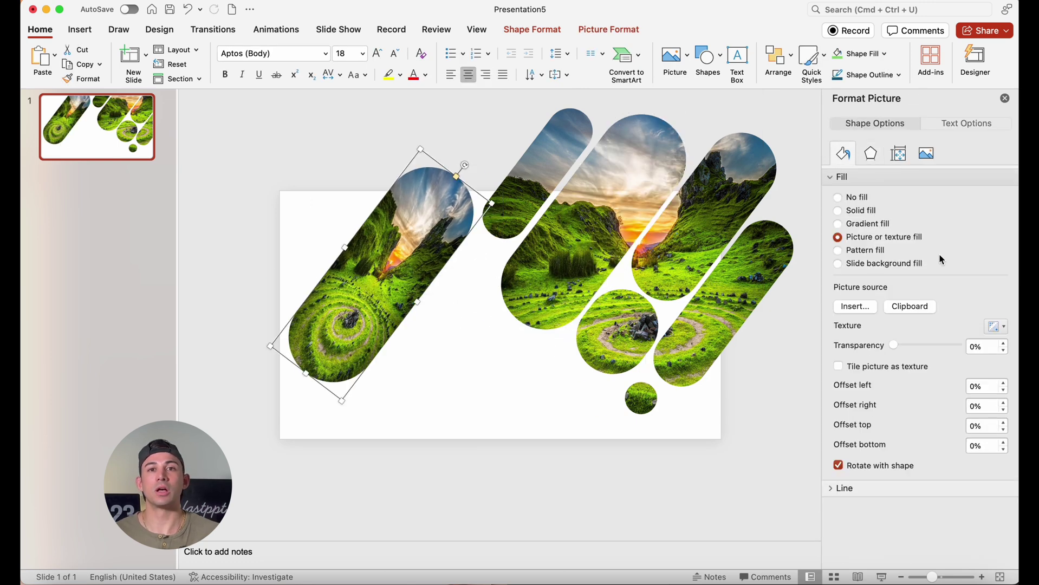
# Give the pasted pill a light green solid fill with 60% transparency.
pyautogui.click(837, 211)
pyautogui.click(996, 286)
pyautogui.click(1009, 361)
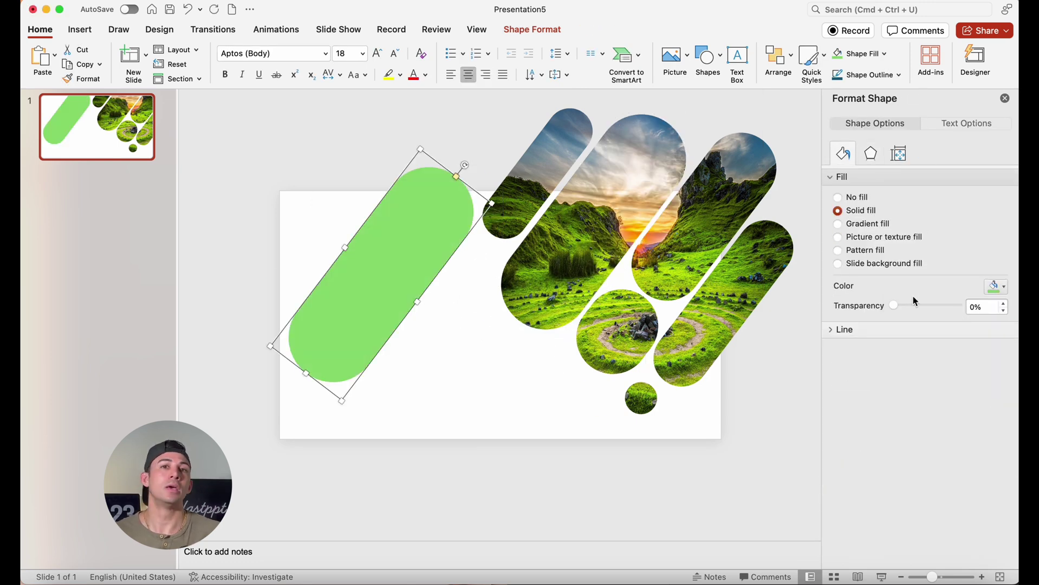
pyautogui.moveTo(894, 305); pyautogui.dragTo(937, 311)
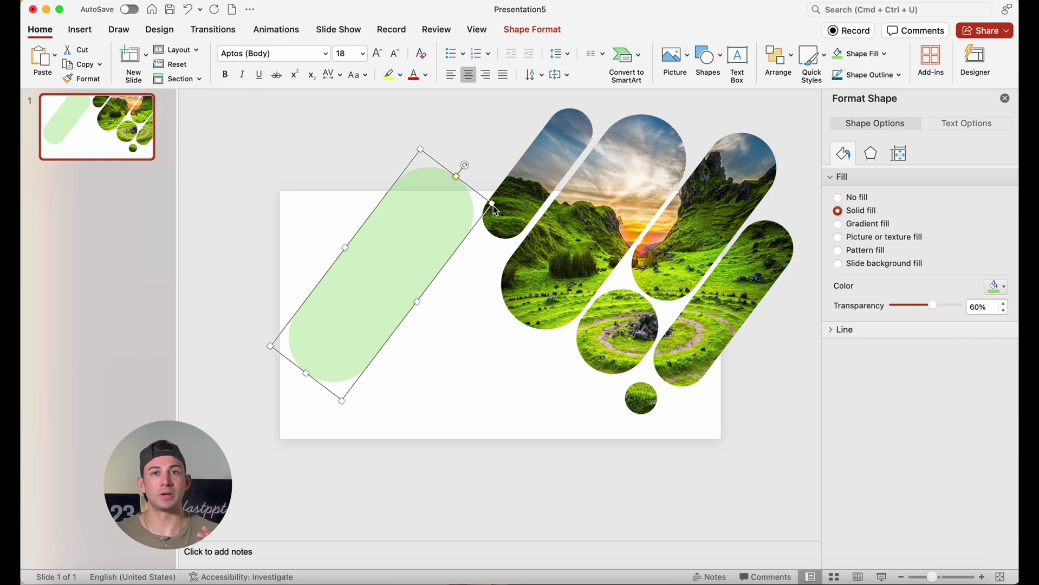
# Enlarge the green pill diagonally across the whole slide and send it to the back.
pyautogui.moveTo(492, 205); pyautogui.dragTo(686, 126)
pyautogui.moveTo(349, 405); pyautogui.dragTo(265, 516)
pyautogui.moveTo(418, 250); pyautogui.dragTo(429, 262)
pyautogui.rightClick(428, 263)
pyautogui.moveTo(477, 381)
pyautogui.click(634, 381)
# Duplicate the green pill and shrink the copy into a slim accent at the slide's upper left corner.
pyautogui.press('super+d')
pyautogui.moveTo(703, 151); pyautogui.dragTo(341, 367)
pyautogui.moveTo(299, 385); pyautogui.dragTo(397, 172)
# Place another small green pill across the slide's lower edge and paste in the Wonderland heading with its paragraph.
pyautogui.moveTo(342, 213); pyautogui.dragTo(542, 459)
pyautogui.moveTo(523, 523); pyautogui.dragTo(528, 498)
pyautogui.press('super+v')
pyautogui.click(611, 495)
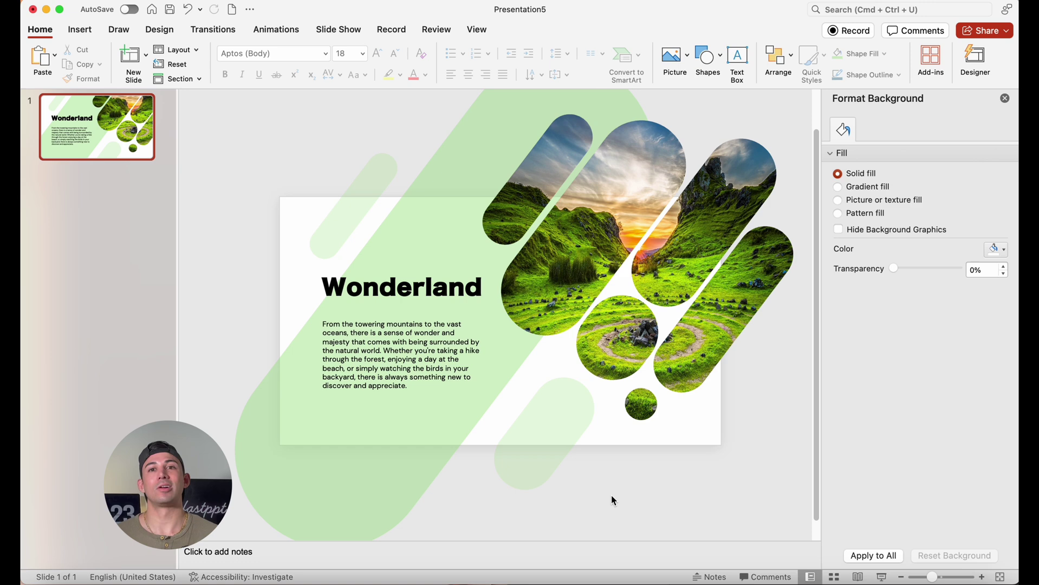
# Enlarge the portrait photo to the slide's full width, crop it to a 16:9 aspect ratio and fit it over the slide.
pyautogui.click(455, 442)
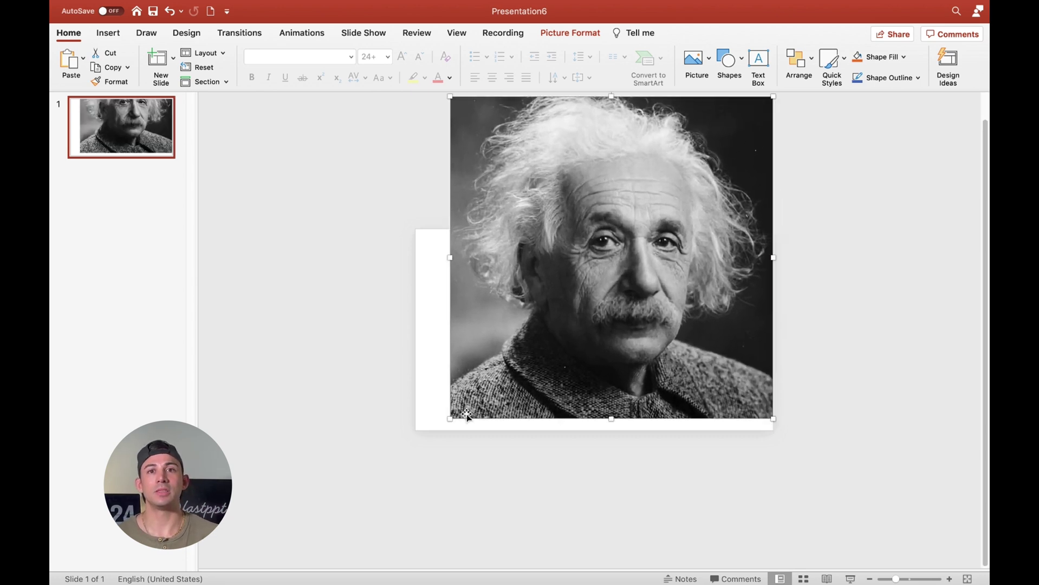
pyautogui.moveTo(447, 424); pyautogui.dragTo(414, 454)
pyautogui.click(563, 37)
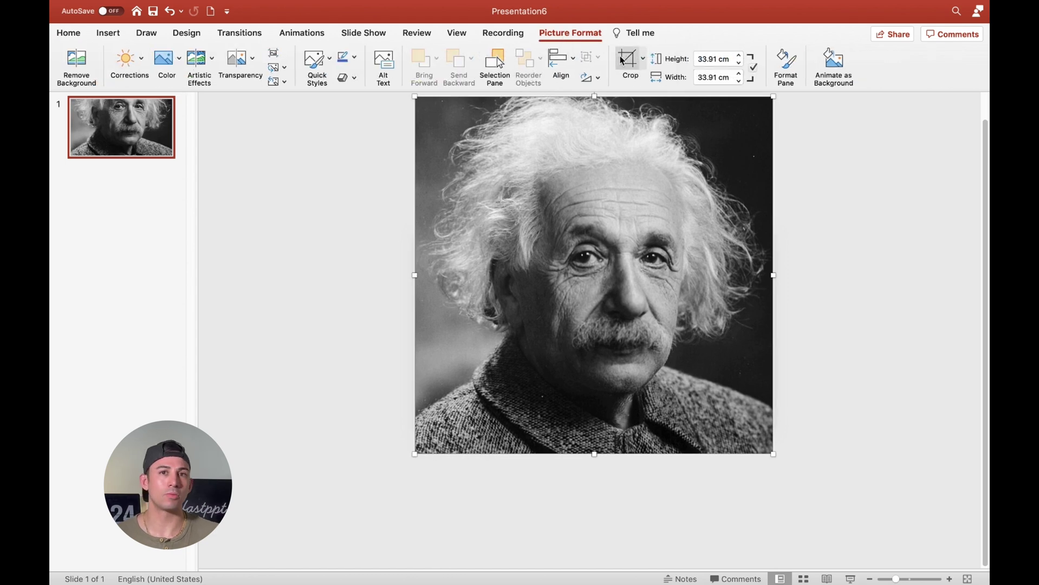
pyautogui.click(644, 66)
pyautogui.moveTo(653, 115)
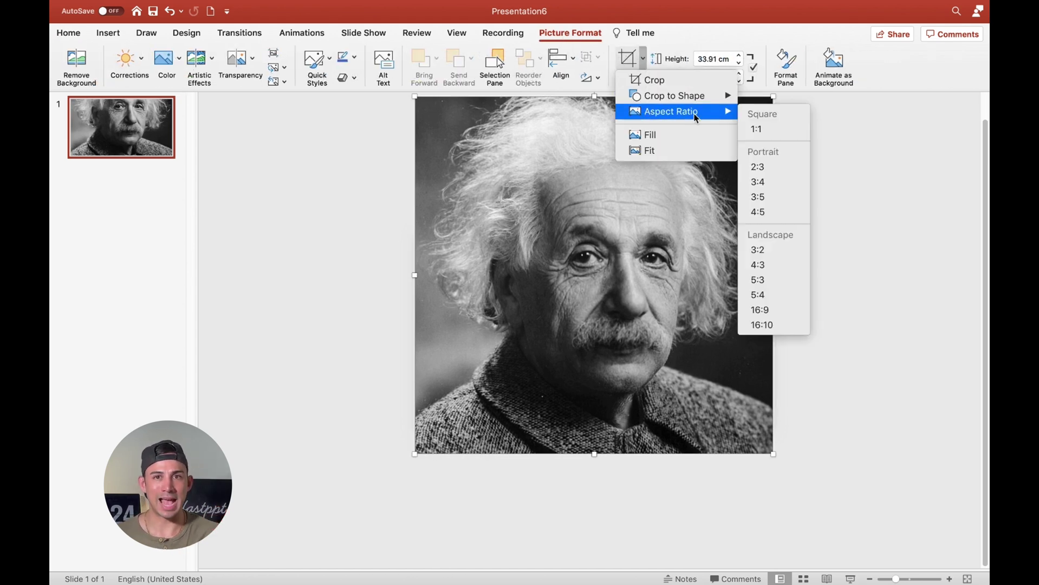
pyautogui.click(790, 309)
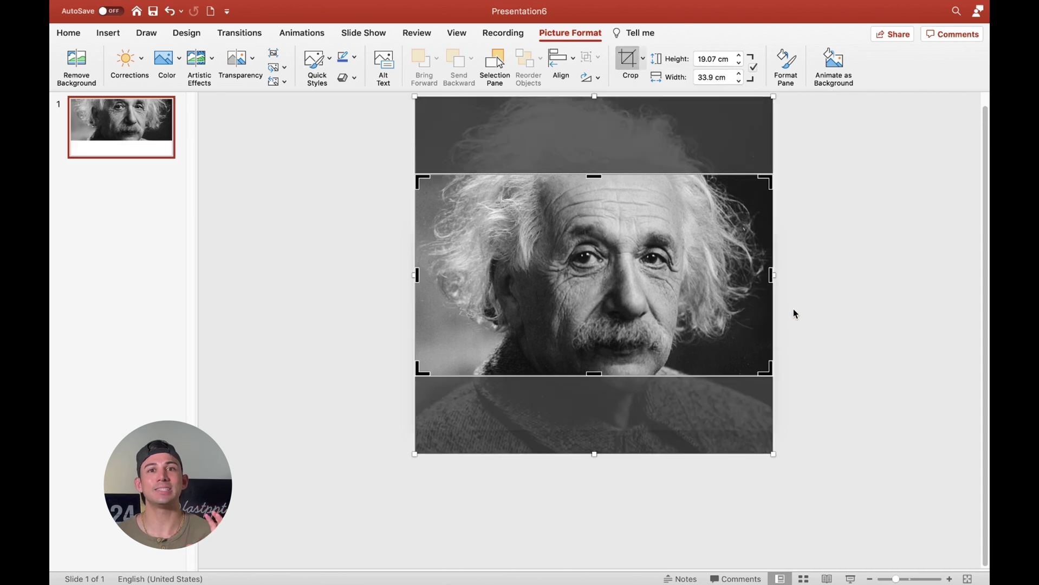
pyautogui.click(793, 315)
pyautogui.moveTo(689, 250); pyautogui.dragTo(684, 308)
# Draw a rectangle about 19 cm wide and as tall as the slide over the left part of the portrait.
pyautogui.click(729, 176)
pyautogui.click(741, 58)
pyautogui.click(812, 100)
pyautogui.moveTo(414, 230); pyautogui.dragTo(601, 428)
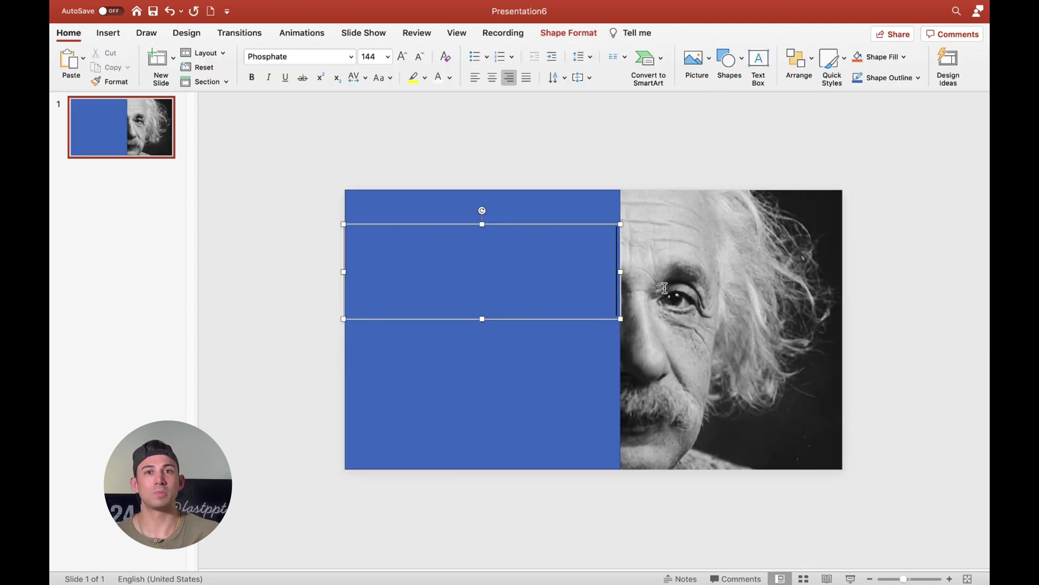
# Add the right-aligned words LEARN, LIVE and HOPE in 144 pt Phosphate, stacked on the blue rectangle.
pyautogui.write('LEARN')
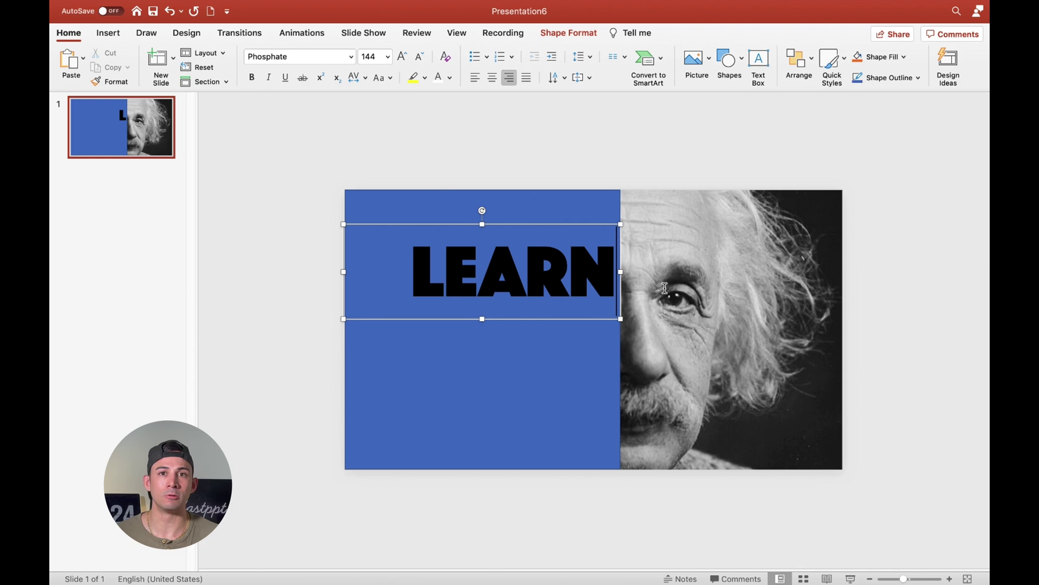
pyautogui.click(588, 320)
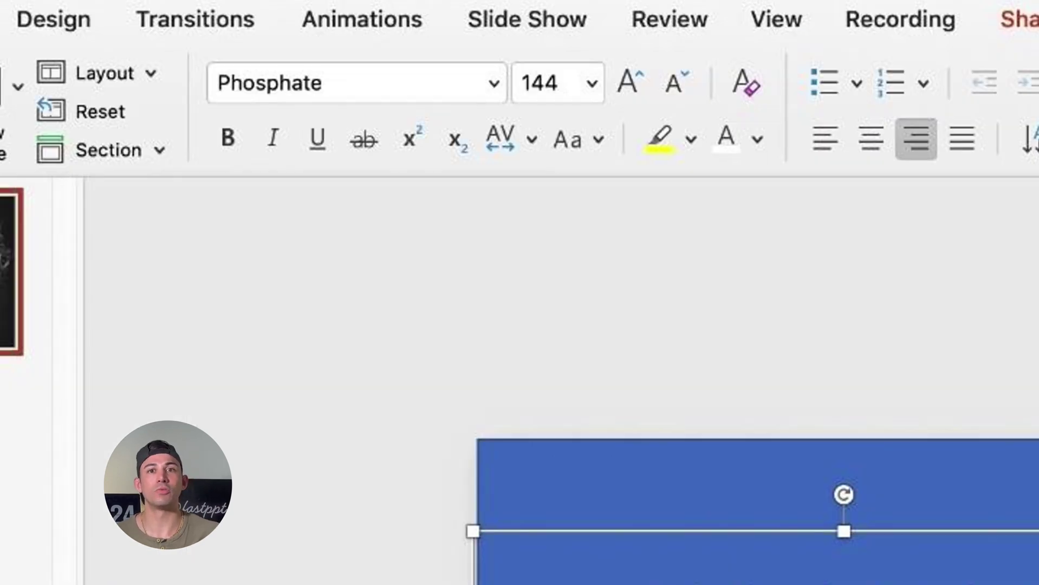
pyautogui.moveTo(588, 320); pyautogui.dragTo(580, 442)
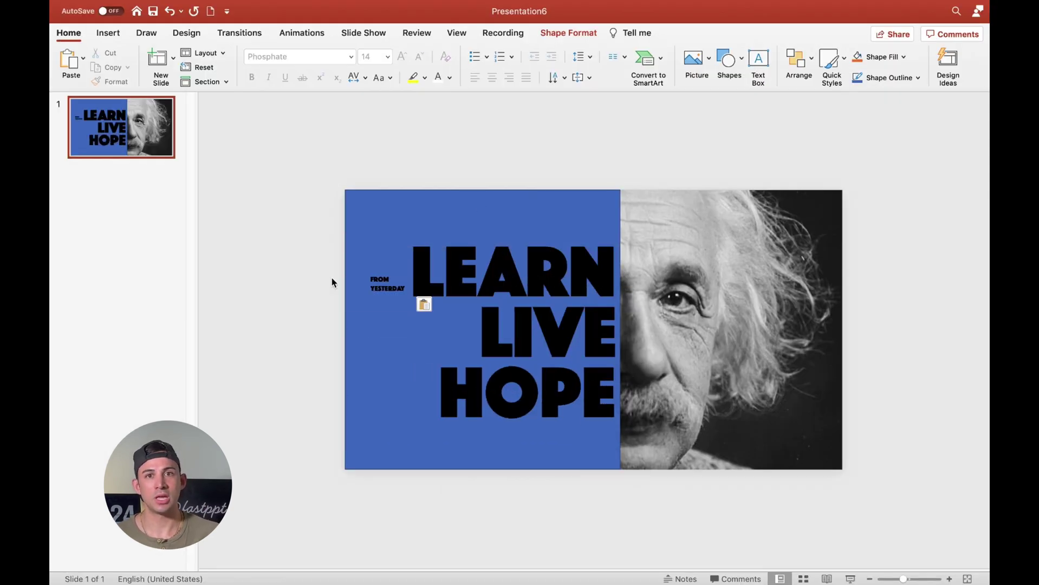
# Add the 14 pt captions FROM YESTERDAY, FOR TODAY and FOR TOMORROW beside LEARN, LIVE and HOPE.
pyautogui.click(331, 282)
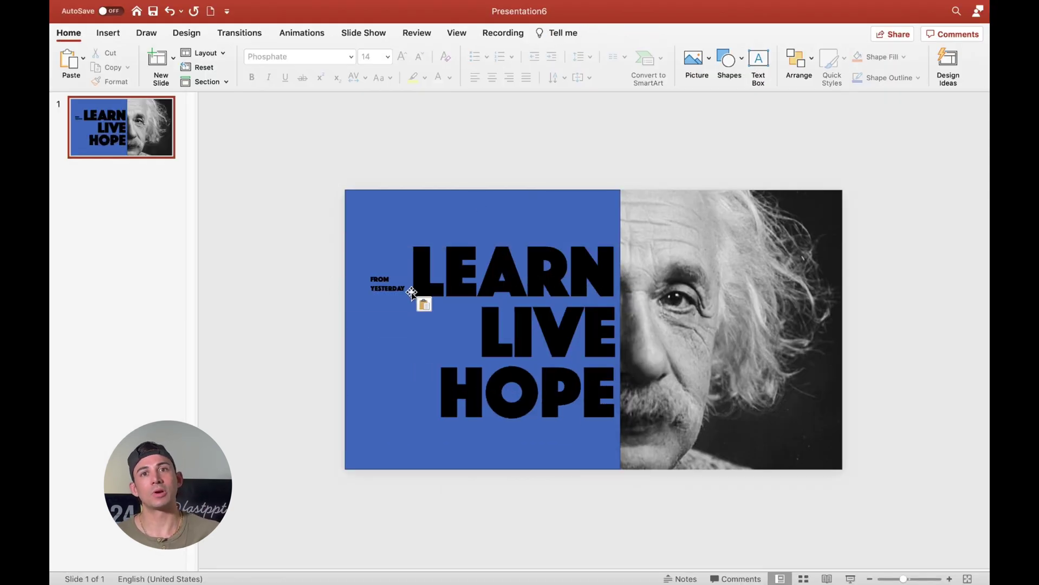
pyautogui.click(405, 290)
pyautogui.moveTo(405, 290); pyautogui.dragTo(474, 347)
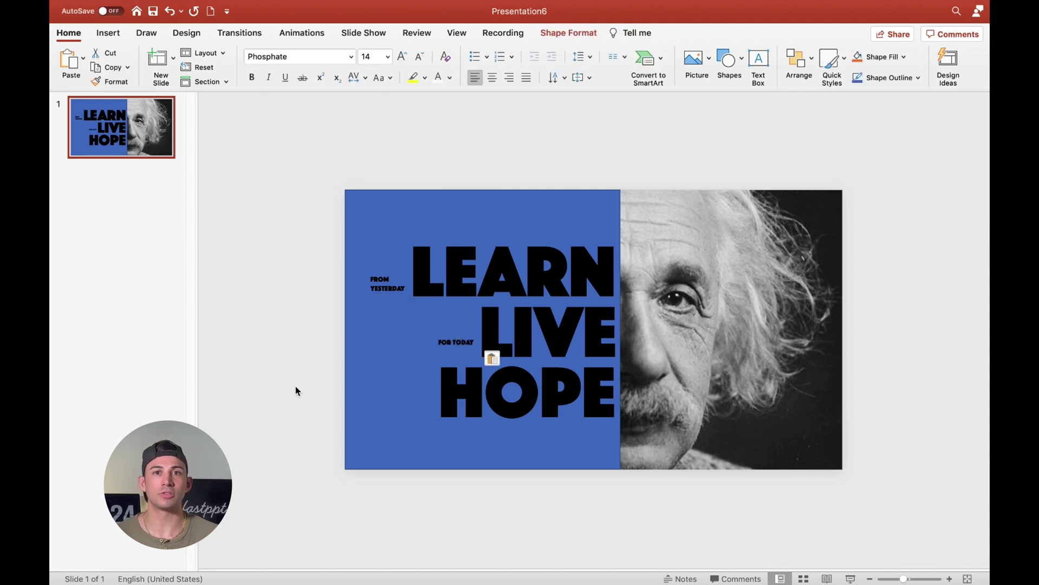
pyautogui.click(280, 431)
pyautogui.press('super+v')
pyautogui.click(515, 506)
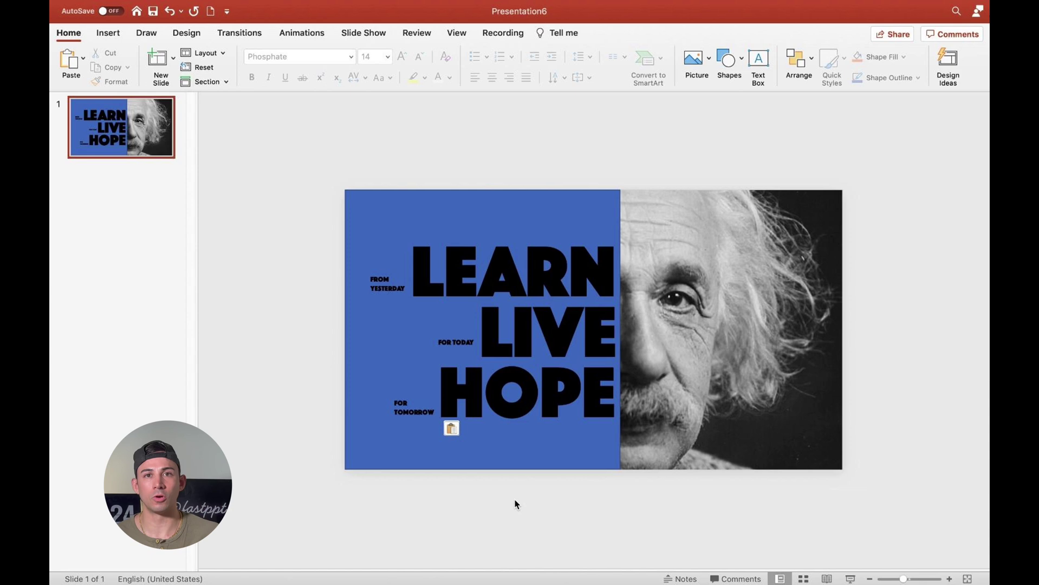
# Subtract the three large words and their three captions from the blue rectangle with Merge Shapes.
pyautogui.click(493, 454)
pyautogui.keyDown('shift'); pyautogui.click(471, 394); pyautogui.keyUp('shift')
pyautogui.keyDown('shift'); pyautogui.click(494, 335); pyautogui.keyUp('shift')
pyautogui.keyDown('shift'); pyautogui.click(463, 276); pyautogui.keyUp('shift')
pyautogui.keyDown('shift'); pyautogui.click(393, 285); pyautogui.keyUp('shift')
pyautogui.keyDown('shift'); pyautogui.click(455, 343); pyautogui.keyUp('shift')
pyautogui.keyDown('shift'); pyautogui.click(410, 408); pyautogui.keyUp('shift')
pyautogui.click(563, 34)
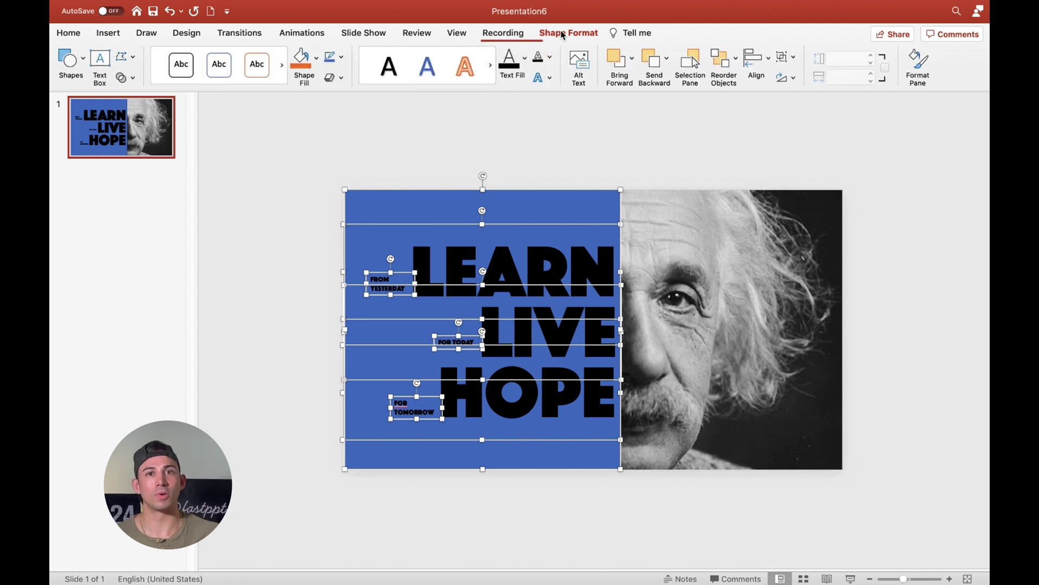
pyautogui.click(131, 82)
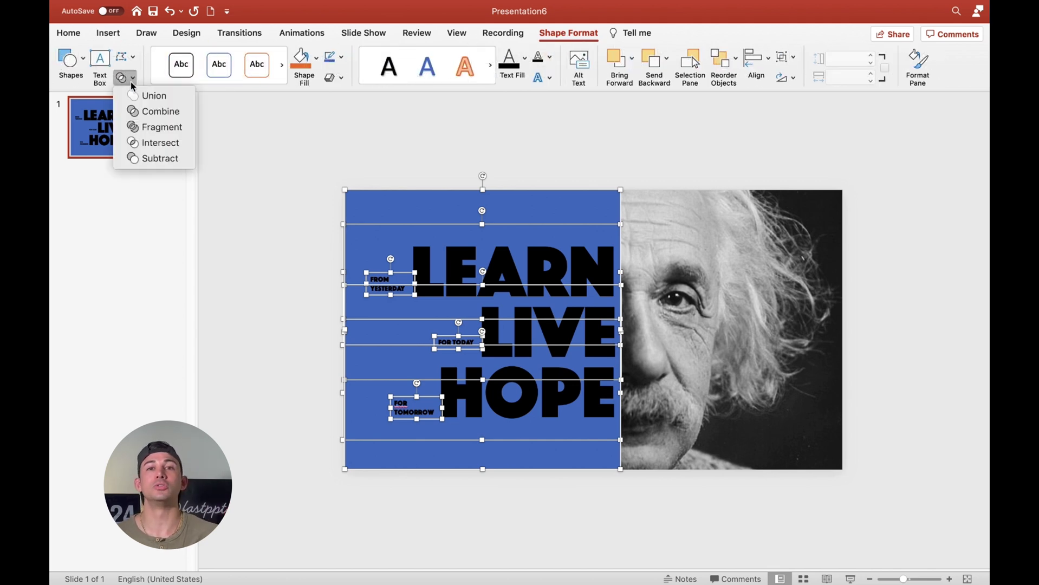
pyautogui.click(175, 158)
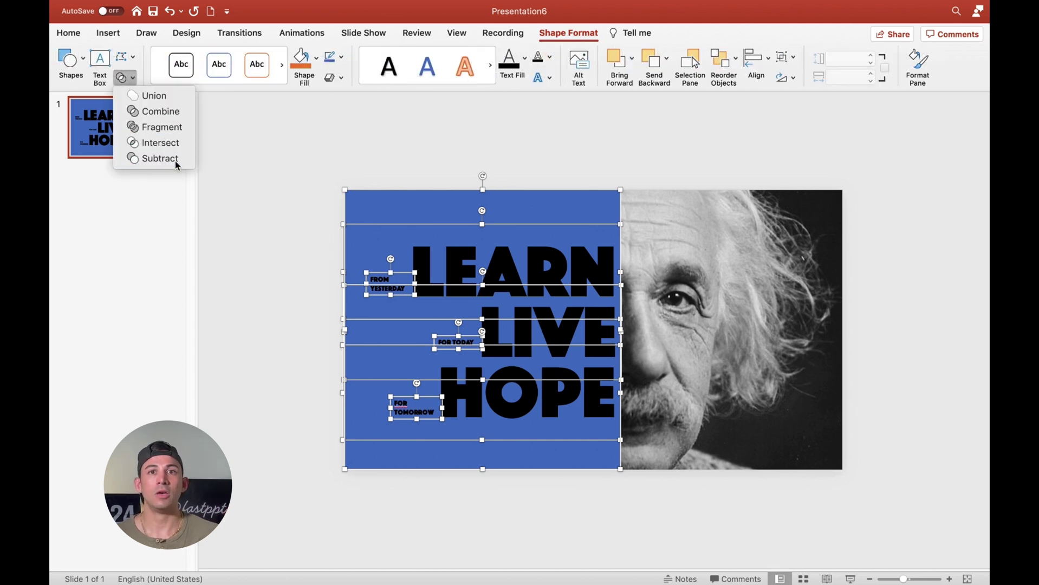
# Change the solid fill colour of the rectangle with the cut-out text and open its line settings.
pyautogui.rightClick(510, 216)
pyautogui.click(613, 453)
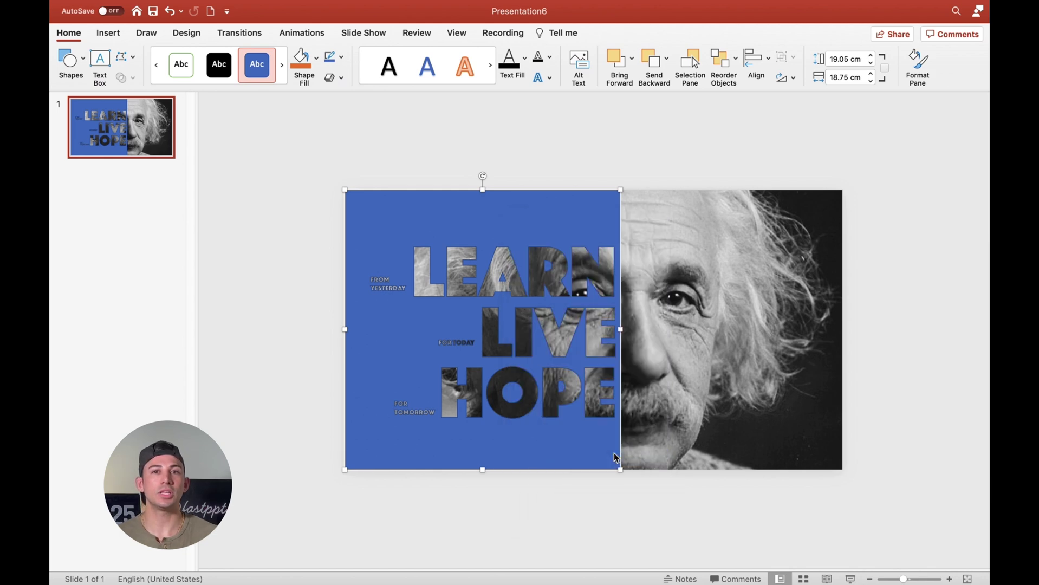
pyautogui.click(890, 180)
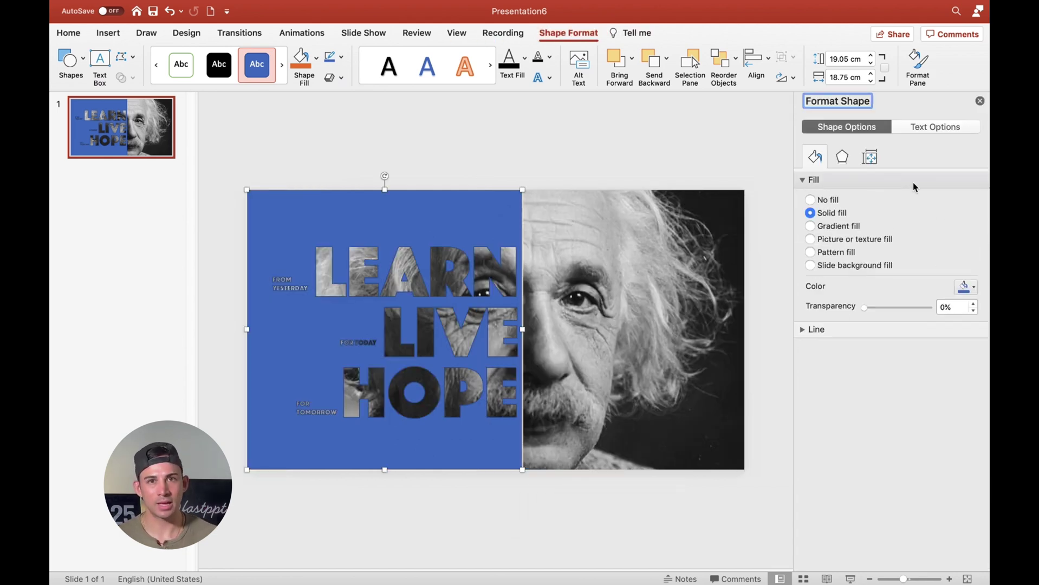
pyautogui.click(969, 286)
pyautogui.click(883, 323)
pyautogui.click(843, 329)
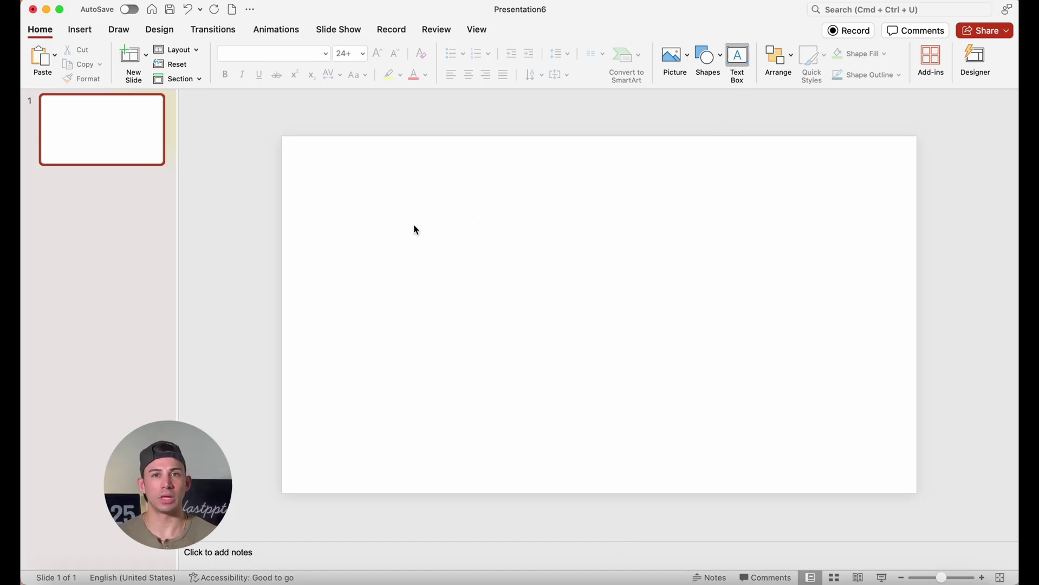
# Add a text box about 17 cm wide on the blank slide containing a row of hyphens.
pyautogui.moveTo(408, 227); pyautogui.dragTo(731, 280)
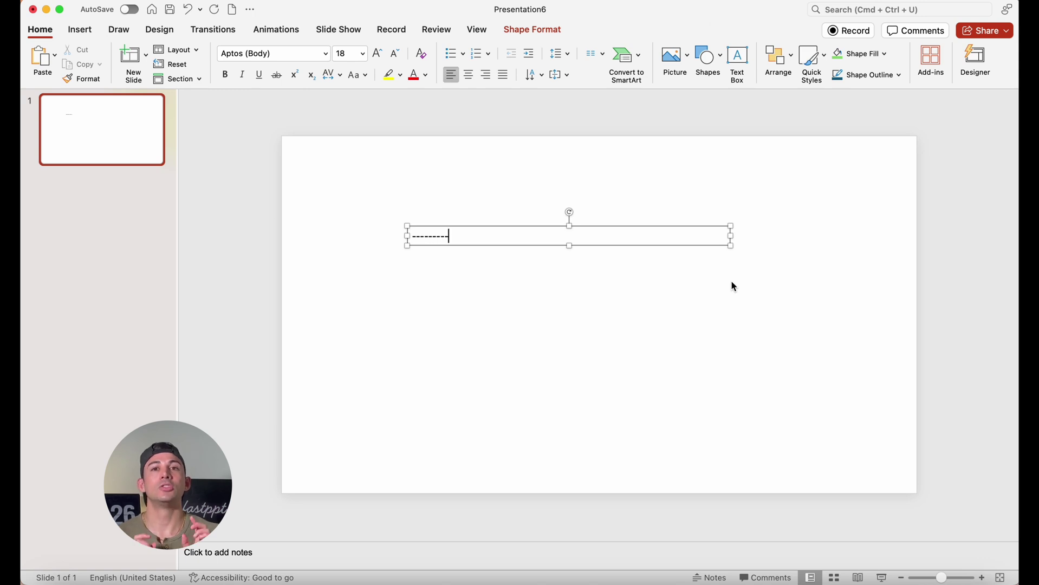
pyautogui.write('------------')
pyautogui.click(717, 247)
# Apply a wave warp text transform to the hyphen row and enlarge it to about 37.2 × 14.4 cm across the slide's upper part.
pyautogui.click(533, 30)
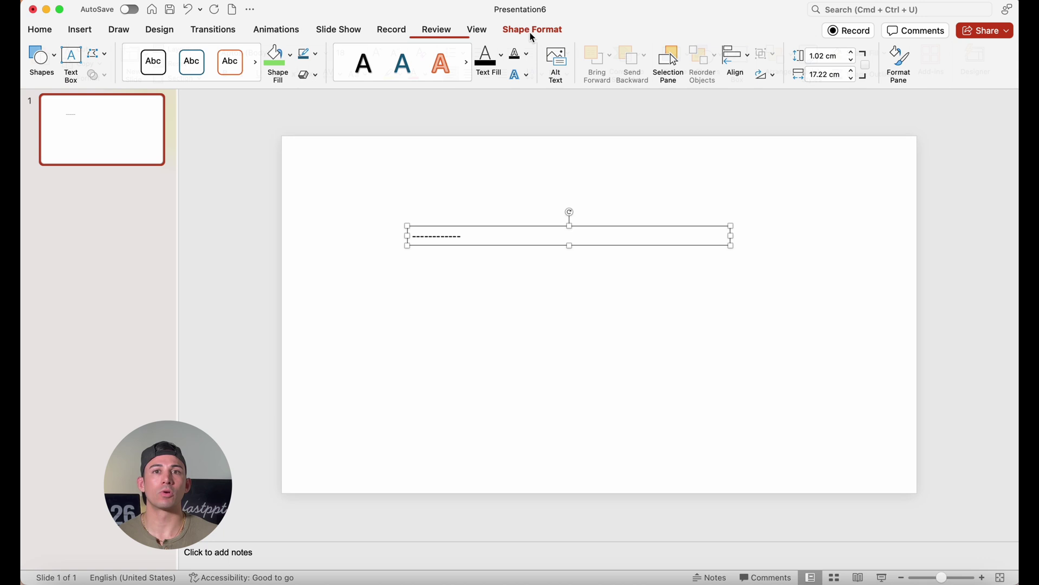
pyautogui.click(526, 77)
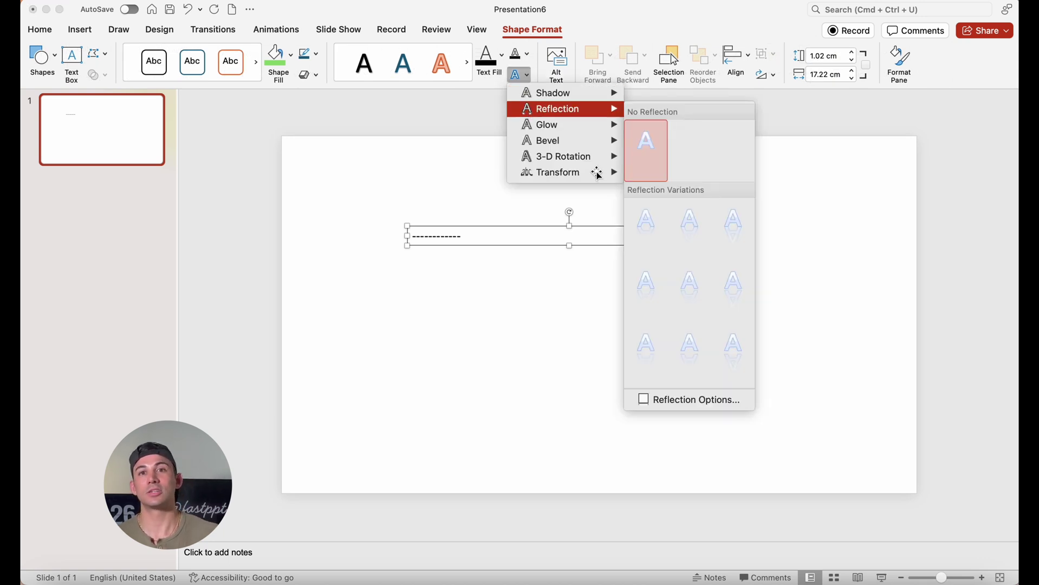
pyautogui.moveTo(602, 178)
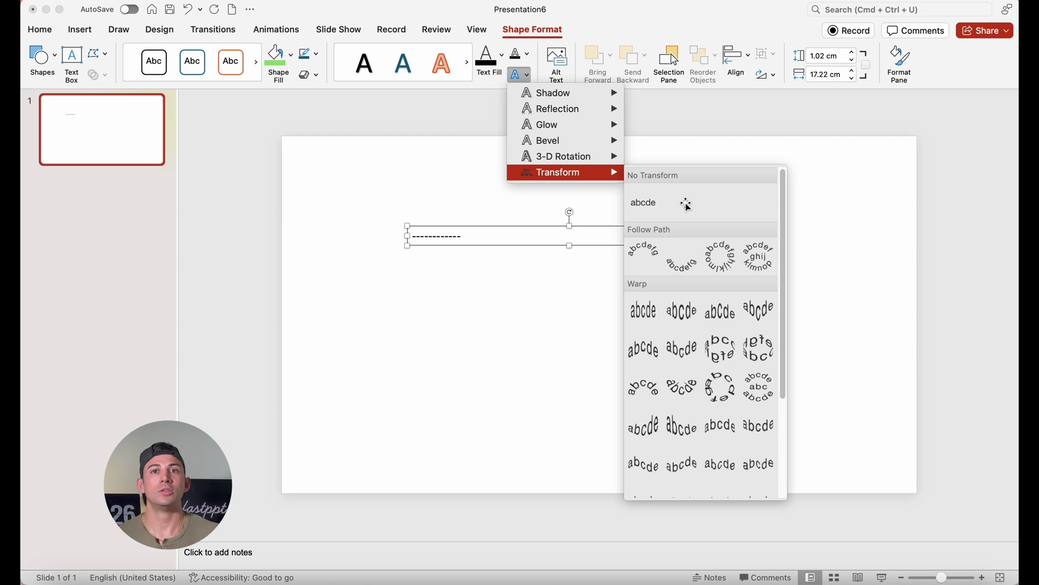
pyautogui.click(650, 436)
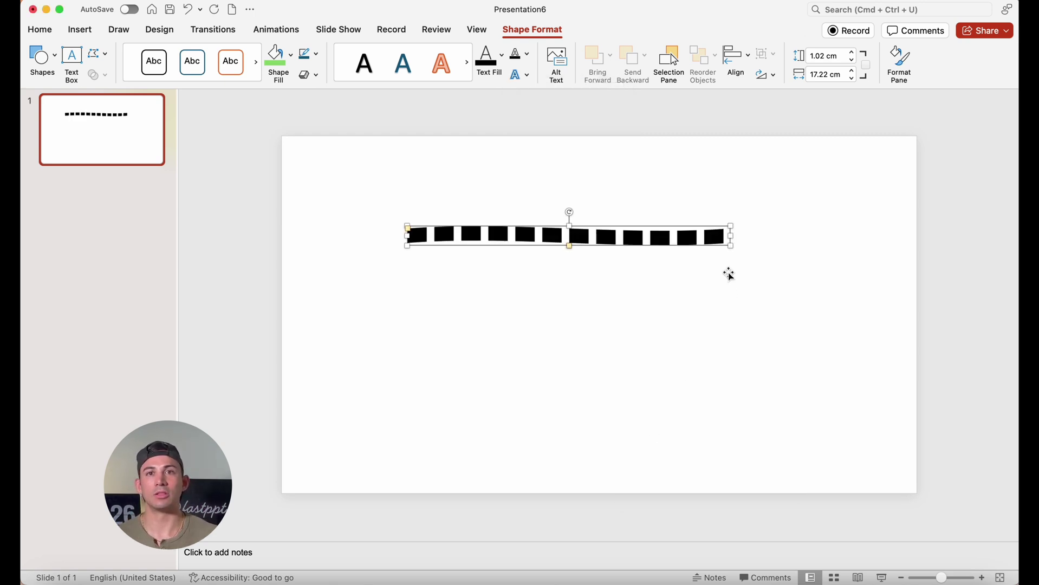
pyautogui.moveTo(731, 246)
pyautogui.mouseDown()
pyautogui.moveTo(908, 327)
pyautogui.moveTo(927, 354)
pyautogui.mouseUp()
pyautogui.moveTo(406, 227); pyautogui.dragTo(256, 116)
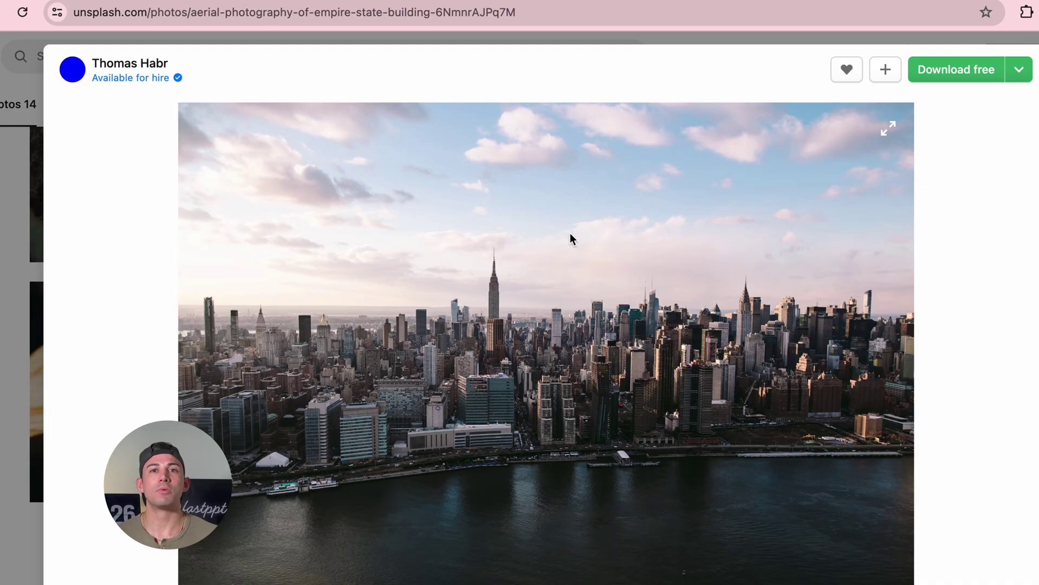
# Copy the aerial city skyline photo from Unsplash in the browser and use it as the picture fill of the wavy hyphen text.
pyautogui.rightClick(570, 233)
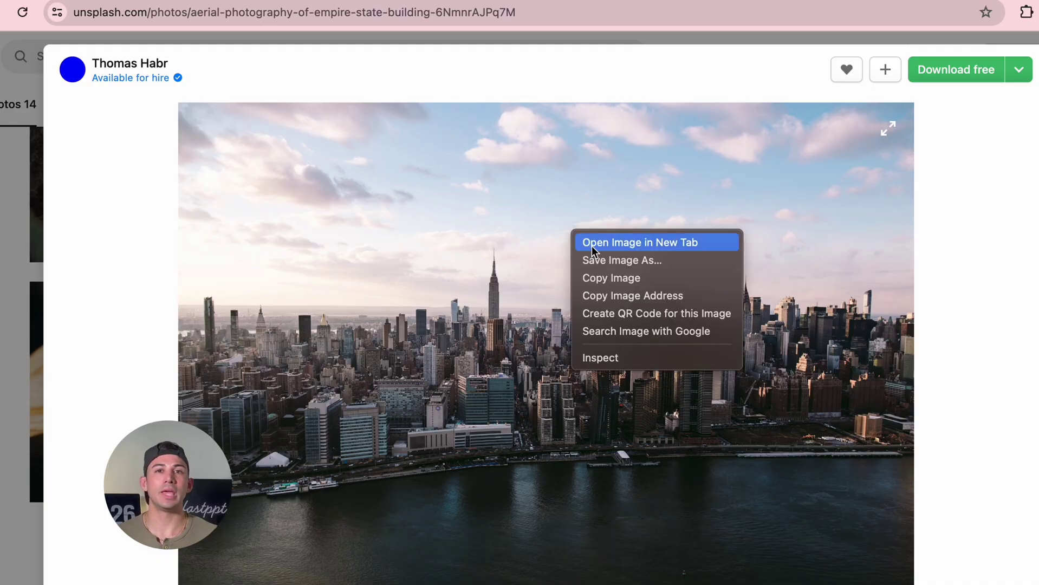
pyautogui.click(612, 279)
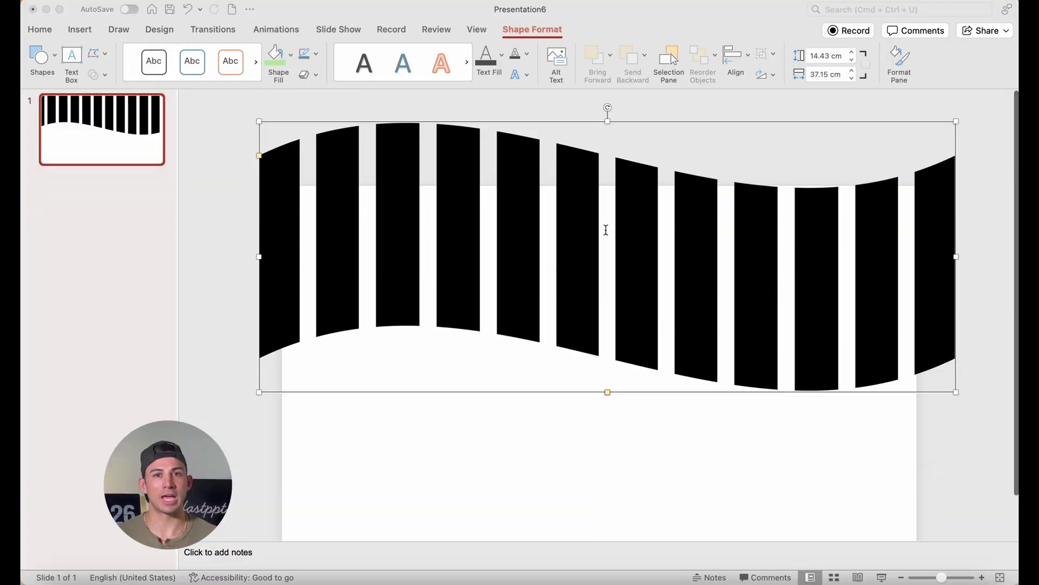
pyautogui.rightClick(606, 230)
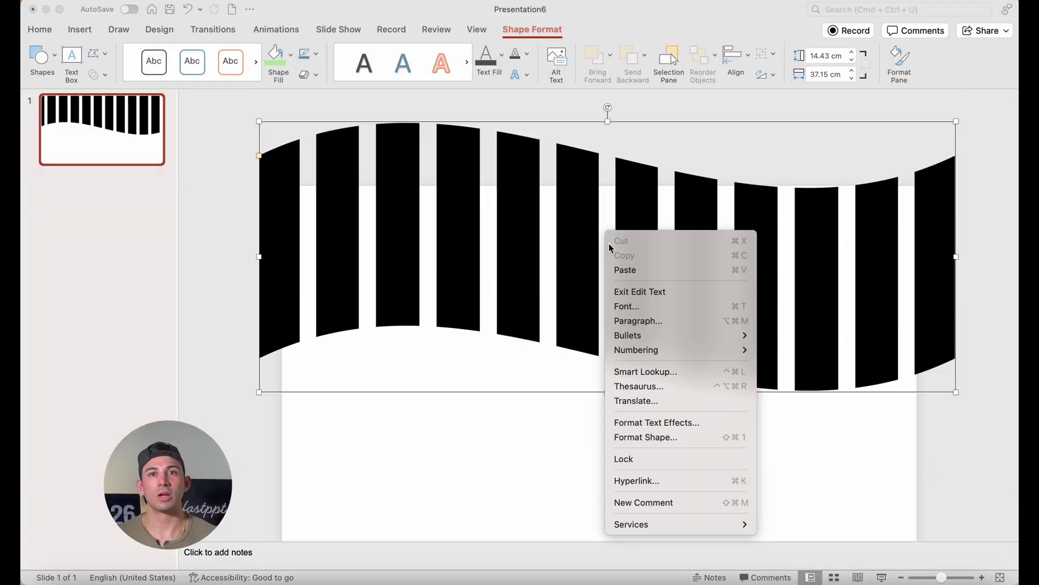
pyautogui.click(703, 422)
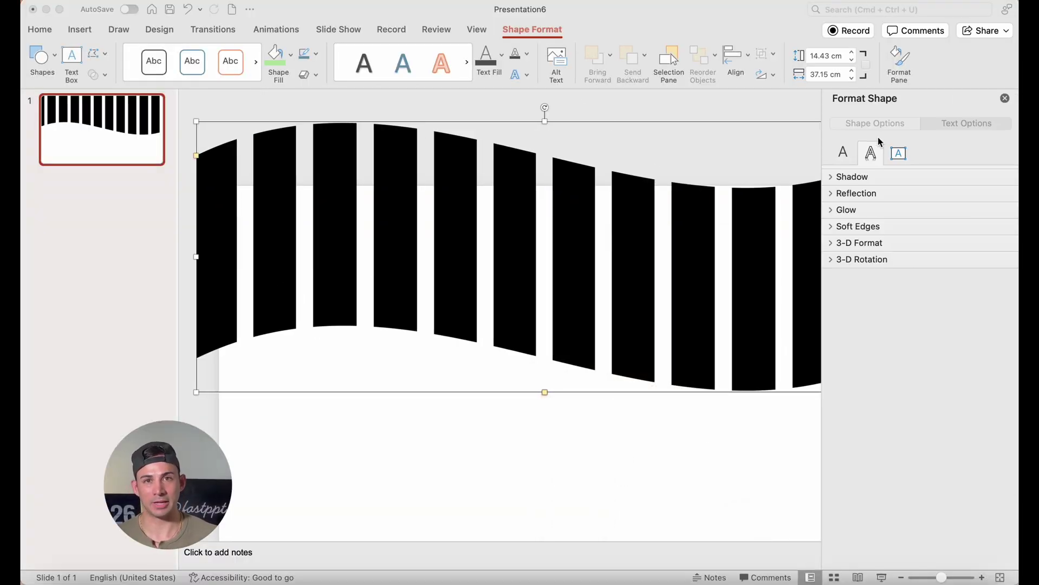
pyautogui.click(960, 124)
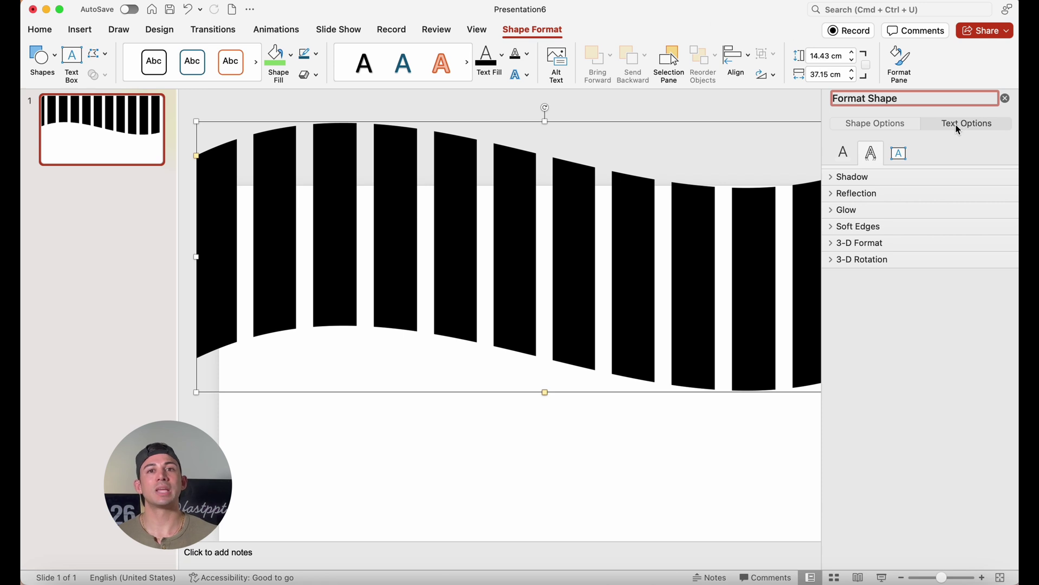
pyautogui.click(852, 156)
pyautogui.click(853, 178)
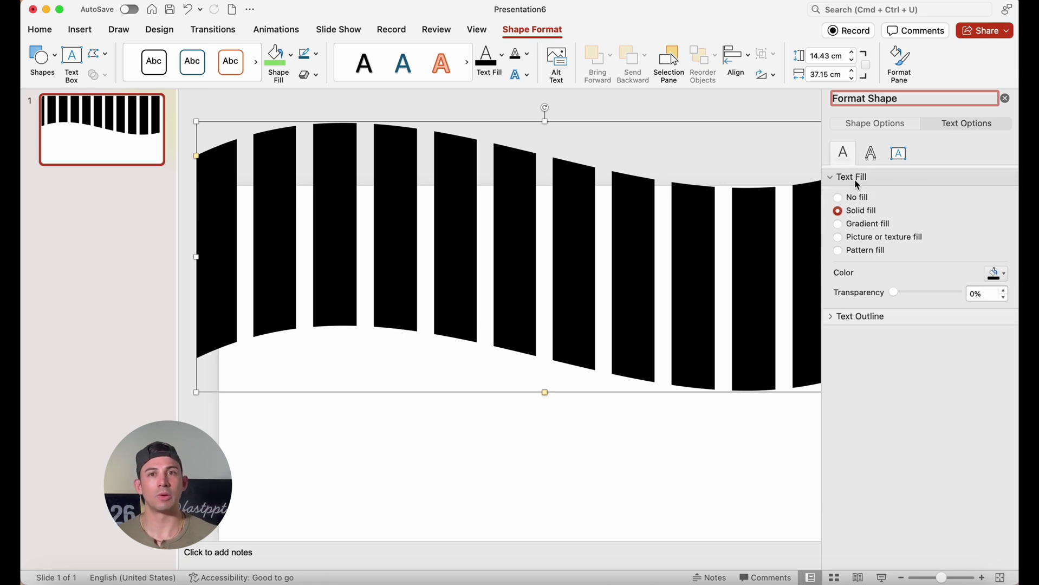
pyautogui.click(897, 237)
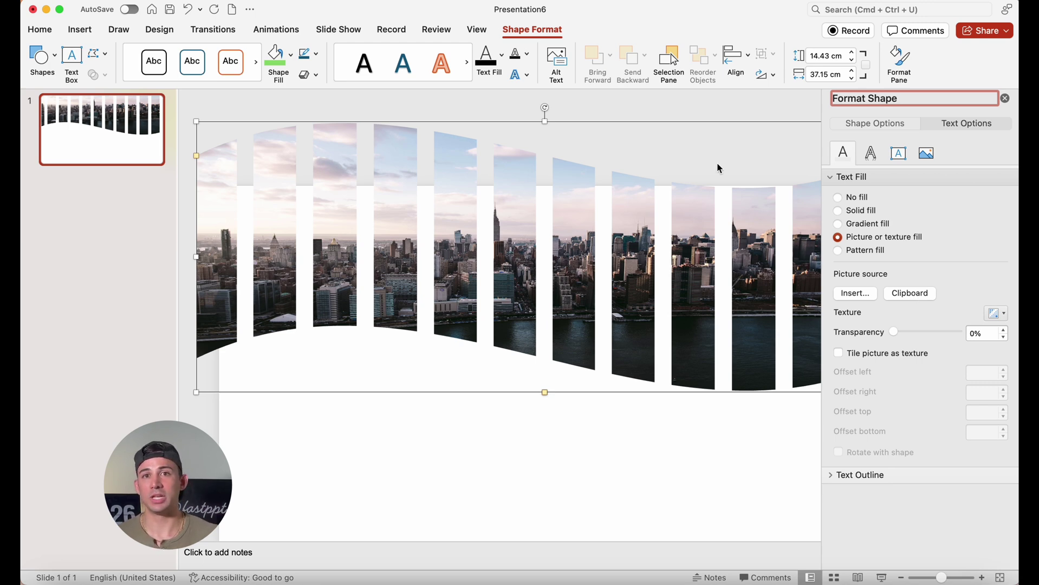
pyautogui.moveTo(734, 129); pyautogui.dragTo(727, 106)
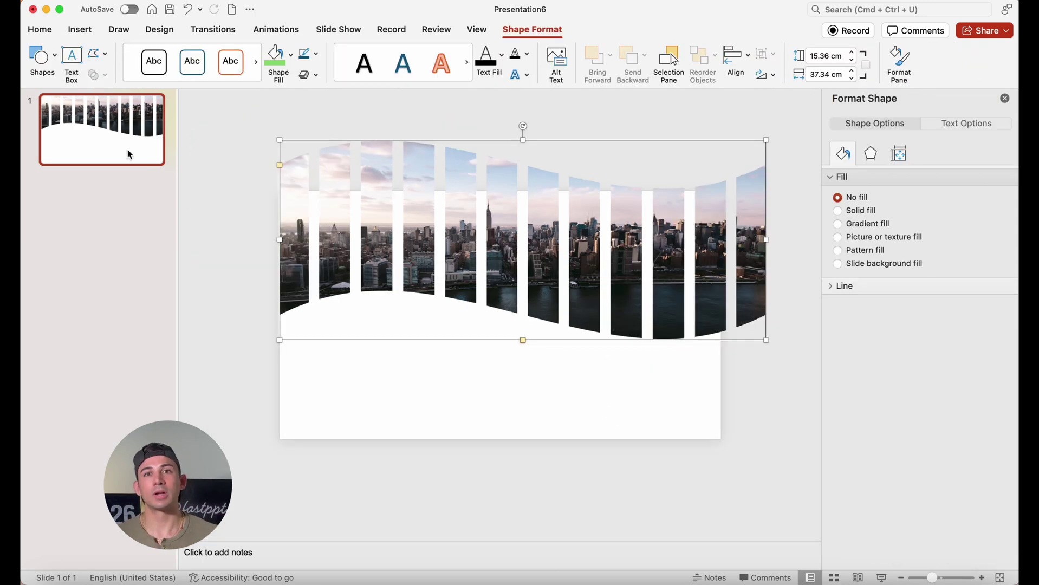
# Add a blank second slide with a text box about 22.7 cm wide containing twelve hyphens.
pyautogui.click(127, 151)
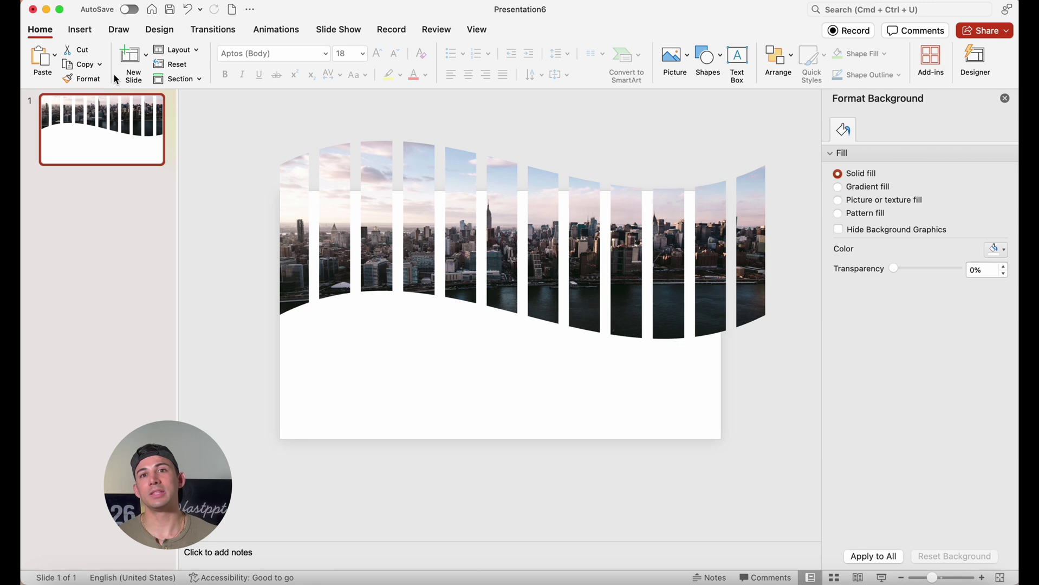
pyautogui.click(131, 77)
pyautogui.click(214, 171)
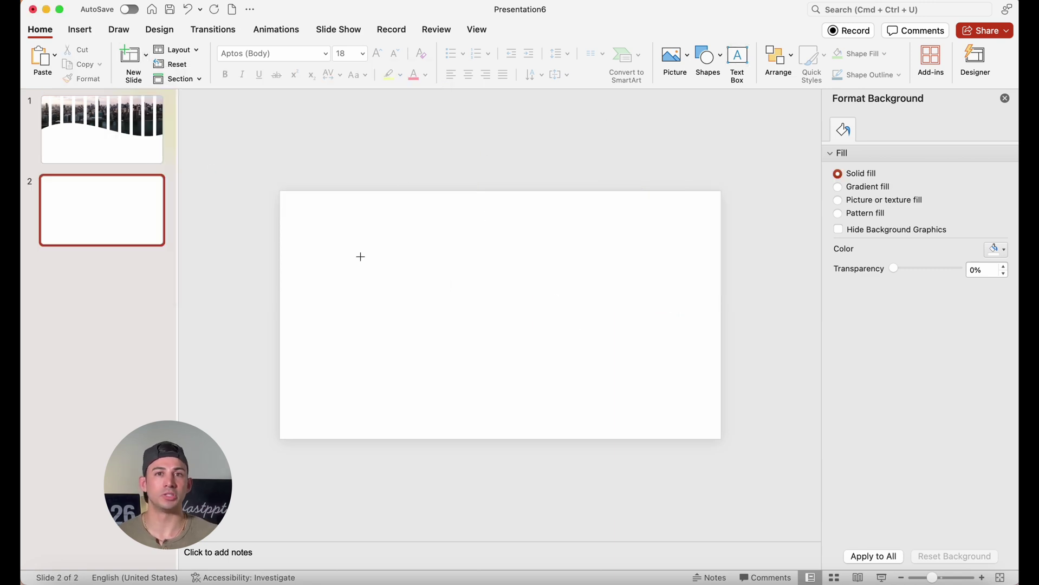
pyautogui.moveTo(363, 256); pyautogui.dragTo(657, 303)
pyautogui.write('------------')
# Apply the downward-pointing triangle warp to the hyphens and stretch them across the slide's full width from the upper edge, about 33.9 × 12.8 cm.
pyautogui.click(532, 29)
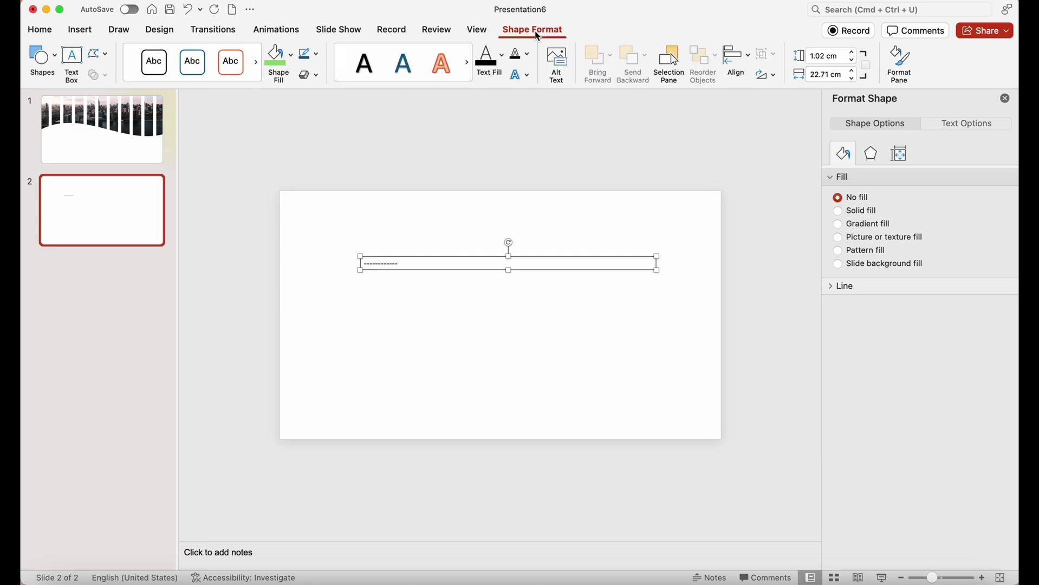
pyautogui.click(519, 74)
pyautogui.moveTo(575, 173)
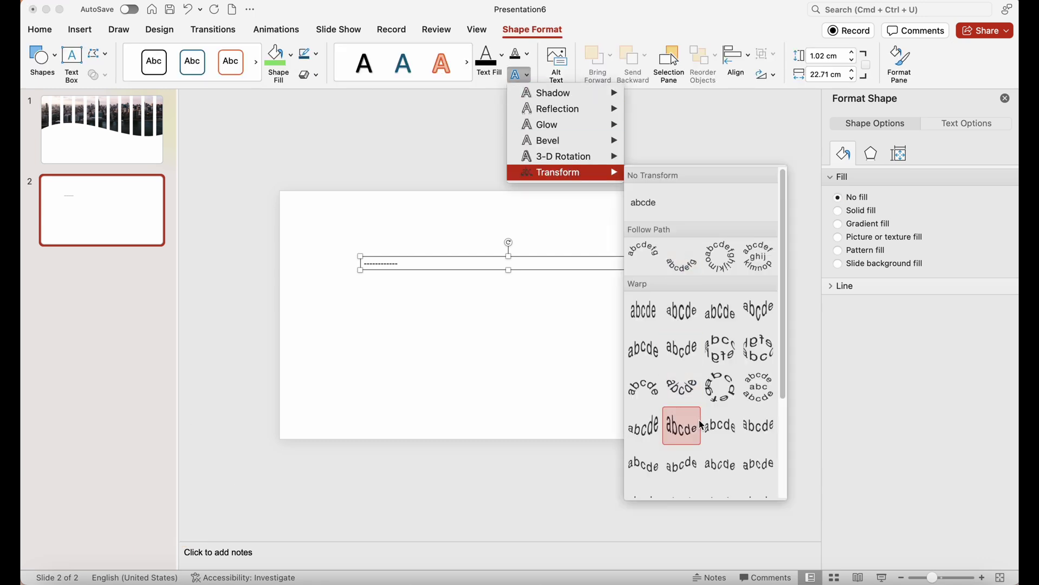
pyautogui.scroll(-2, 699, 412)
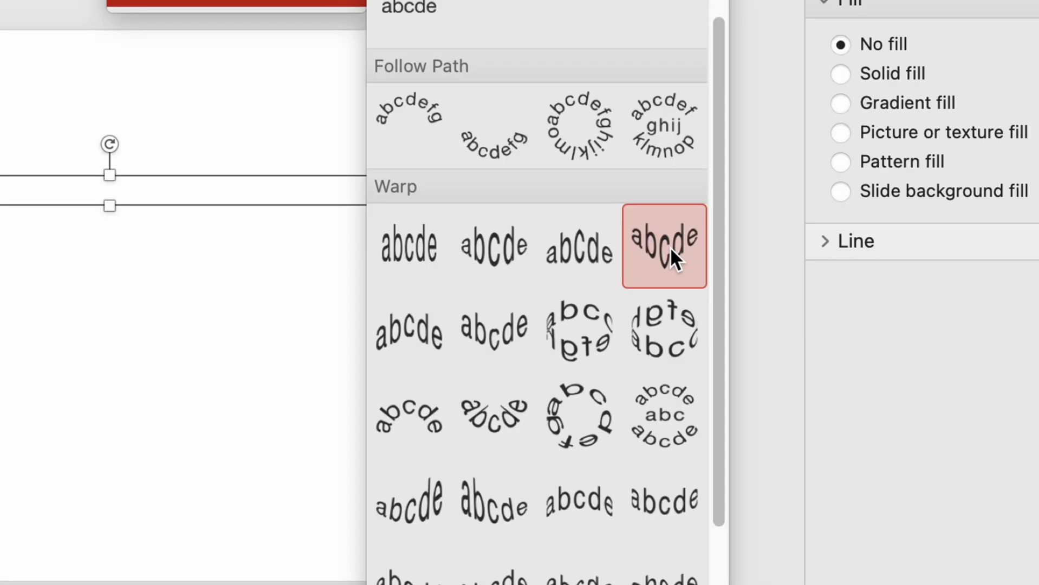
pyautogui.click(759, 293)
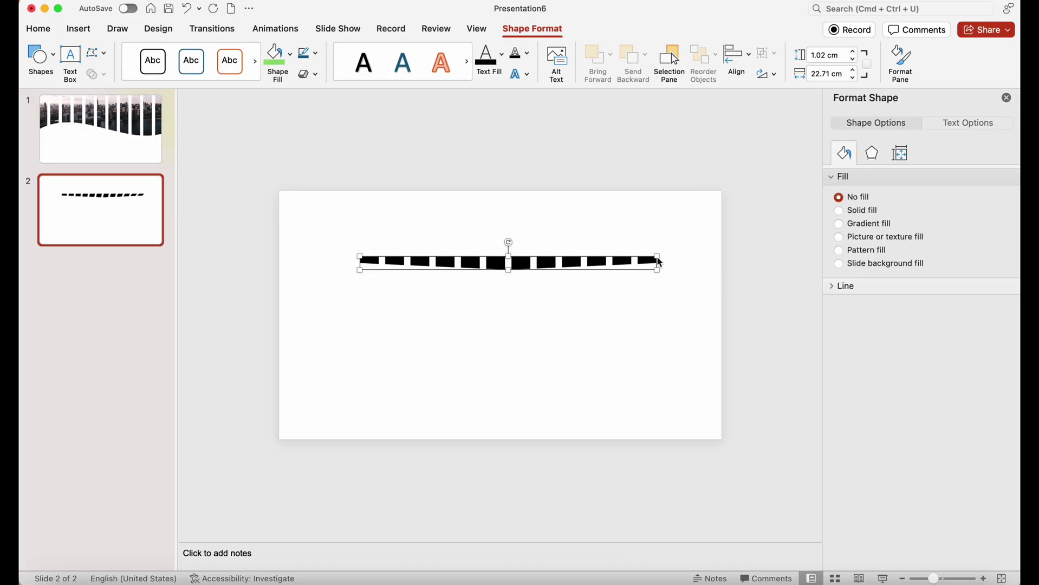
pyautogui.moveTo(657, 256); pyautogui.dragTo(722, 190)
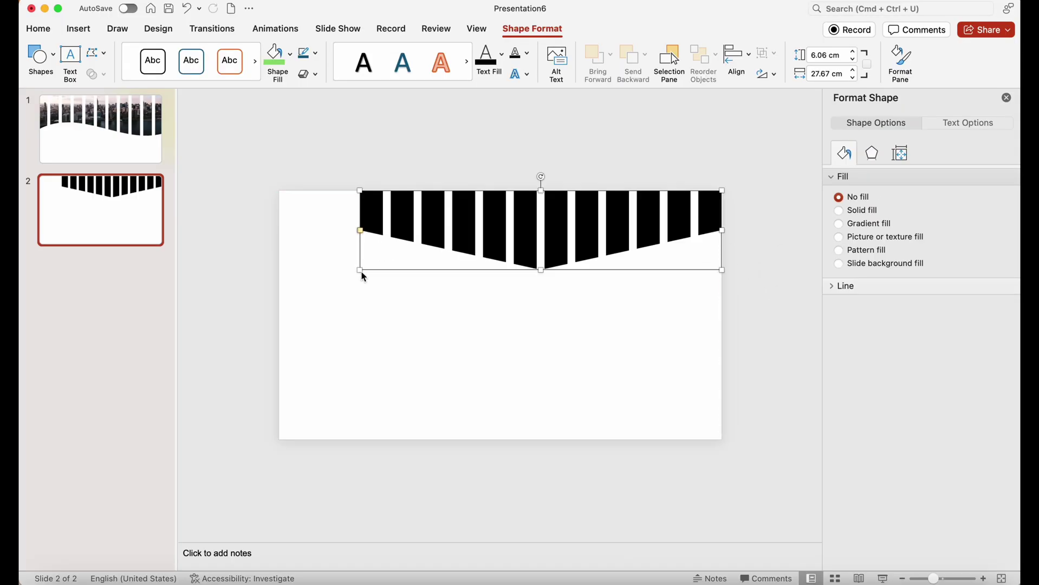
pyautogui.moveTo(359, 269); pyautogui.dragTo(279, 359)
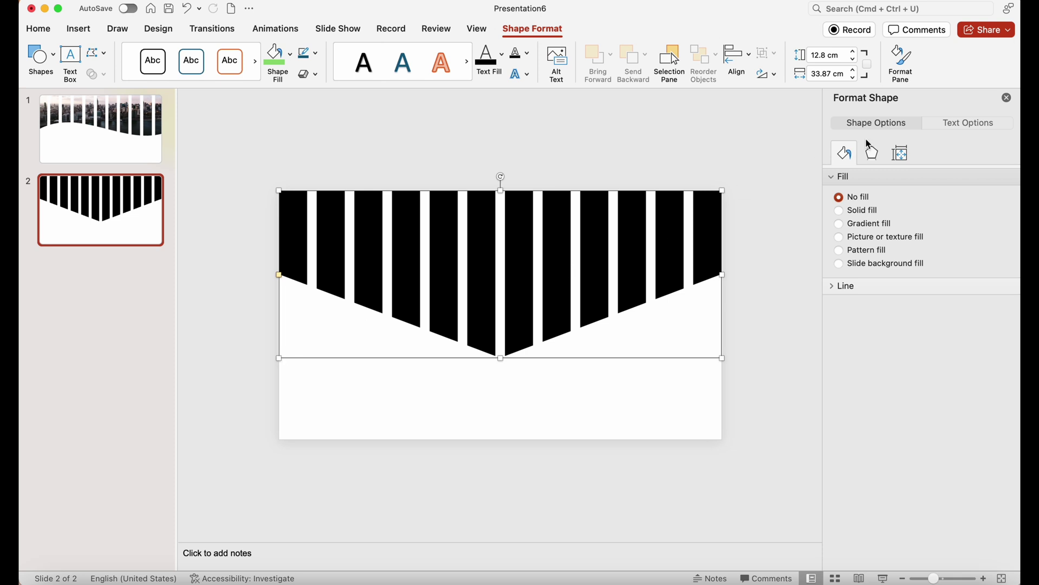
# Fill the triangular hyphen text on slide 2 with the copied skyline picture.
pyautogui.click(977, 124)
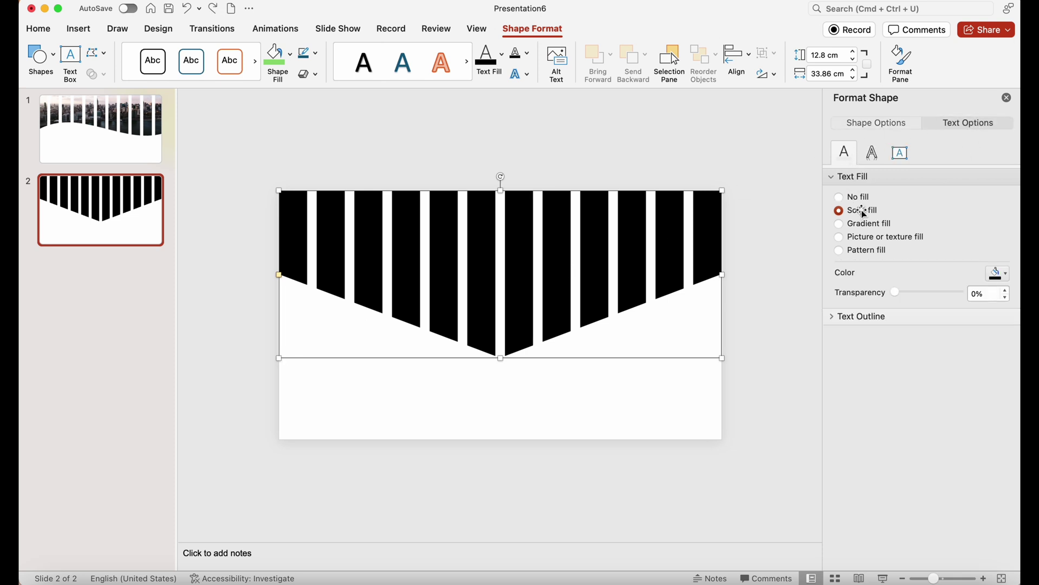
pyautogui.click(872, 241)
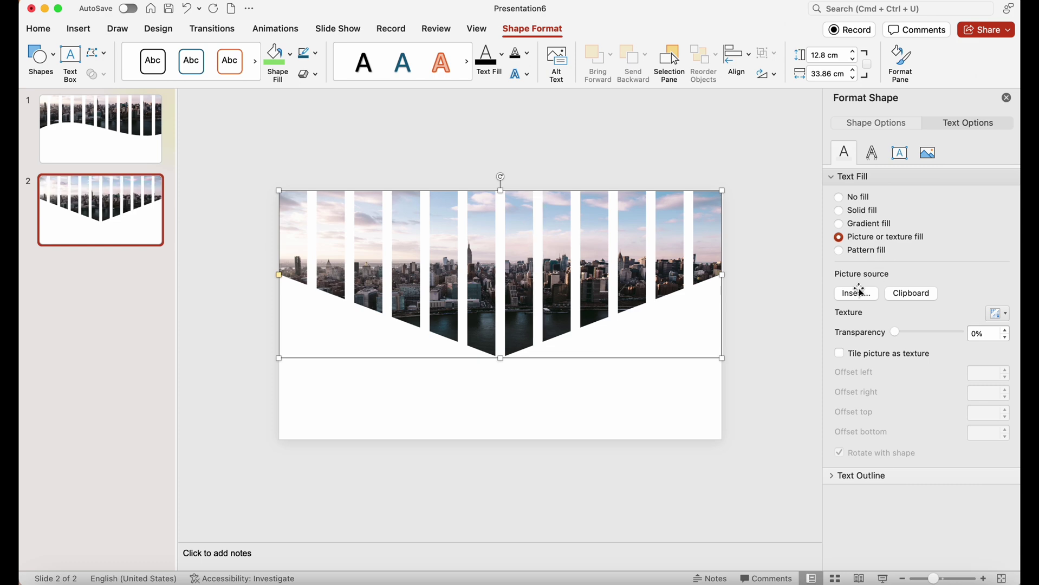
pyautogui.click(788, 336)
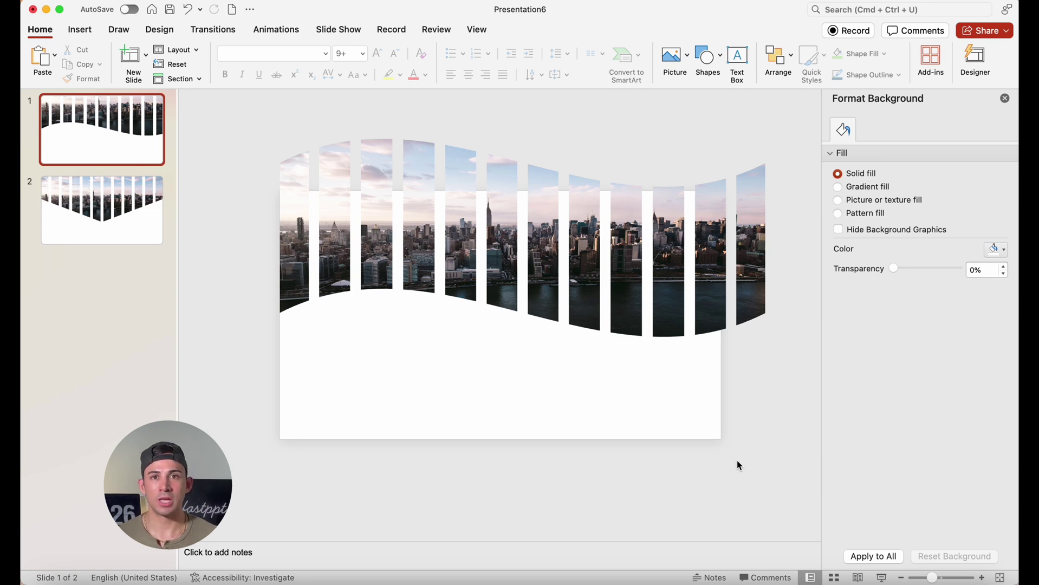
# Paste the Lorem Ipsum heading, the CREATIVE PRESENTATION DESIGN caption with its lines and the body text onto slide 1.
pyautogui.press('super+v')
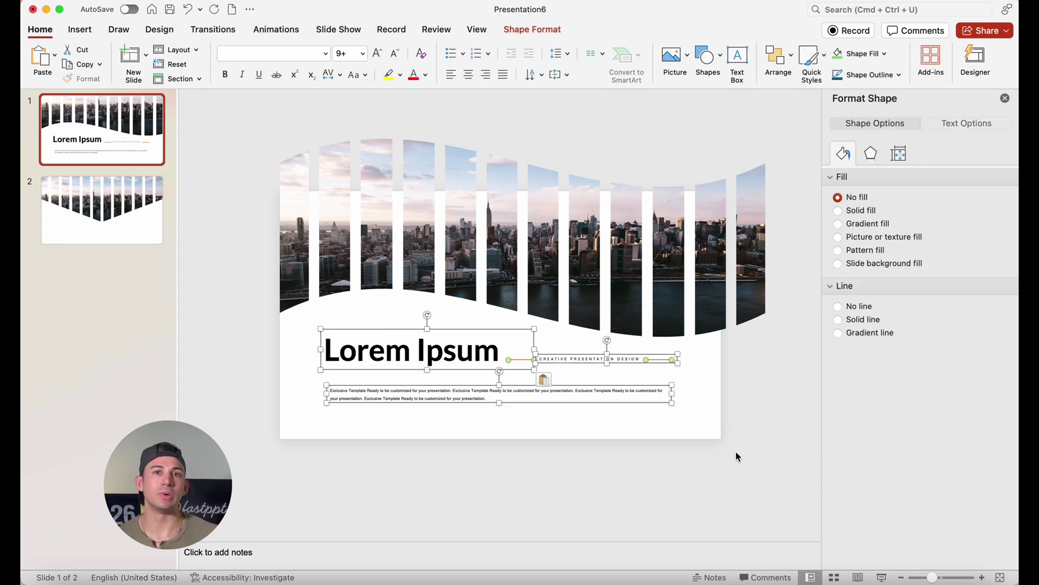
pyautogui.click(745, 427)
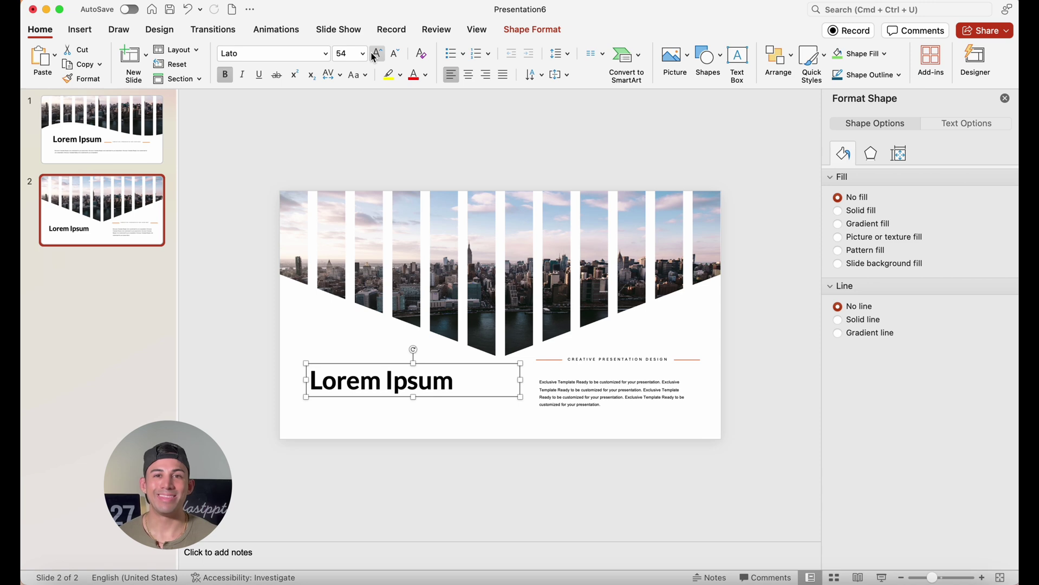
# Increase the Lorem Ipsum heading's font size on slide 2 and move the caption with its two lines down closer to the paragraph.
pyautogui.click(372, 54)
pyautogui.click(752, 387)
pyautogui.moveTo(753, 387); pyautogui.dragTo(509, 328)
pyautogui.press('Down')
pyautogui.press('Down')
pyautogui.press('Down')
pyautogui.press('Down')
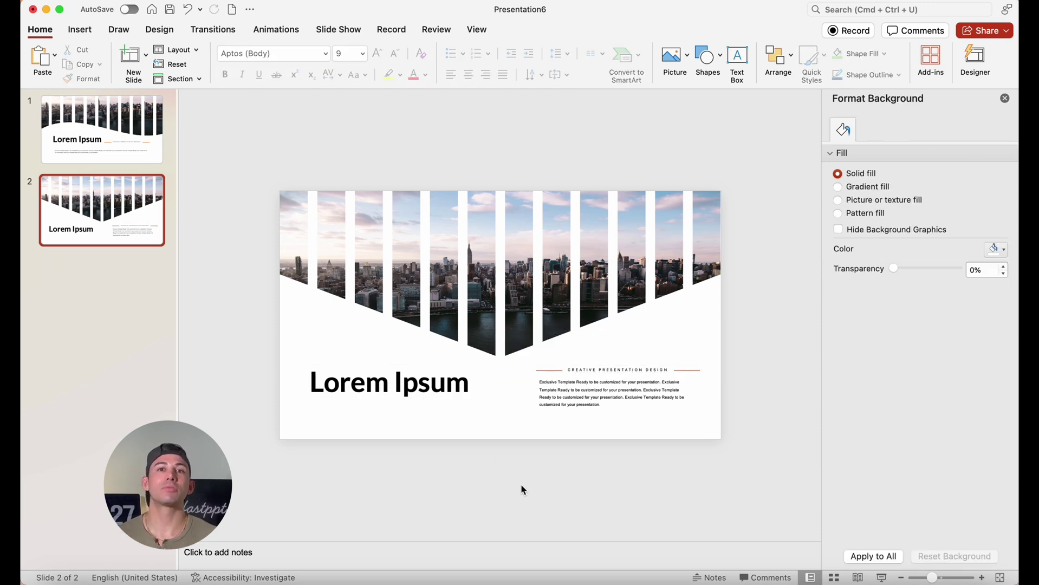